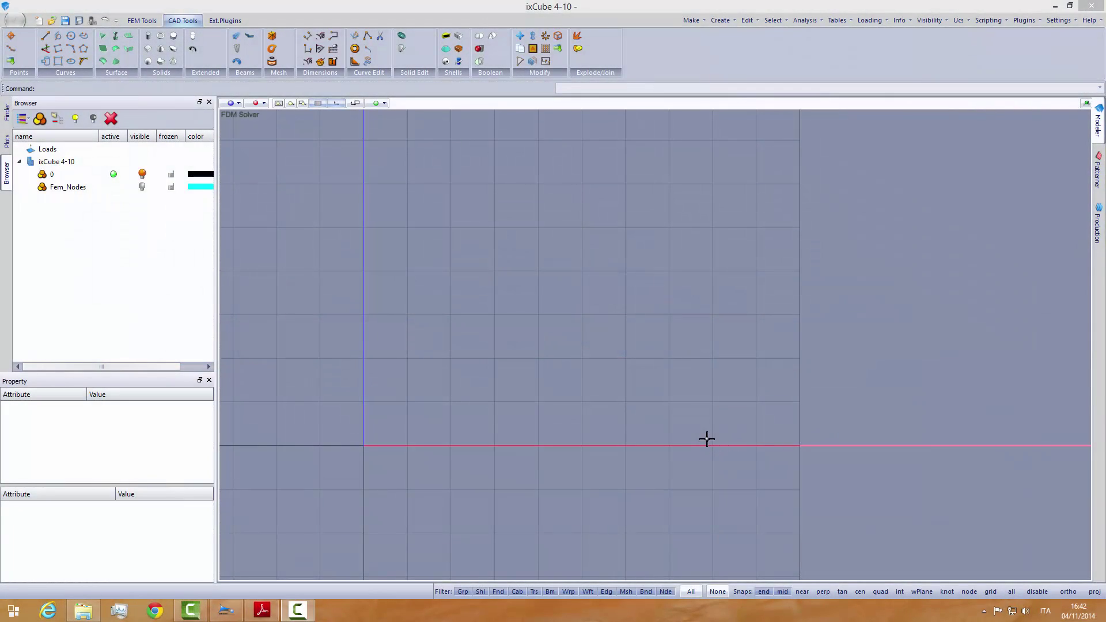
# Add a new layer under Fem_Nodes and rename it CAD
pyautogui.moveTo(660, 435); pyautogui.dragTo(620, 455, button='middle')
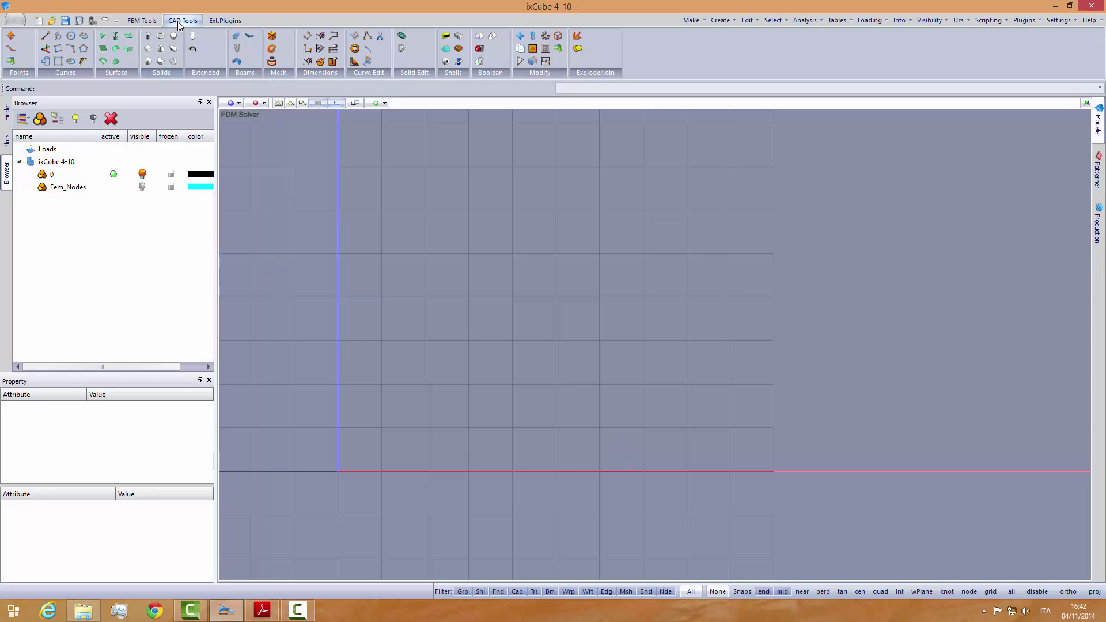
pyautogui.click(56, 188)
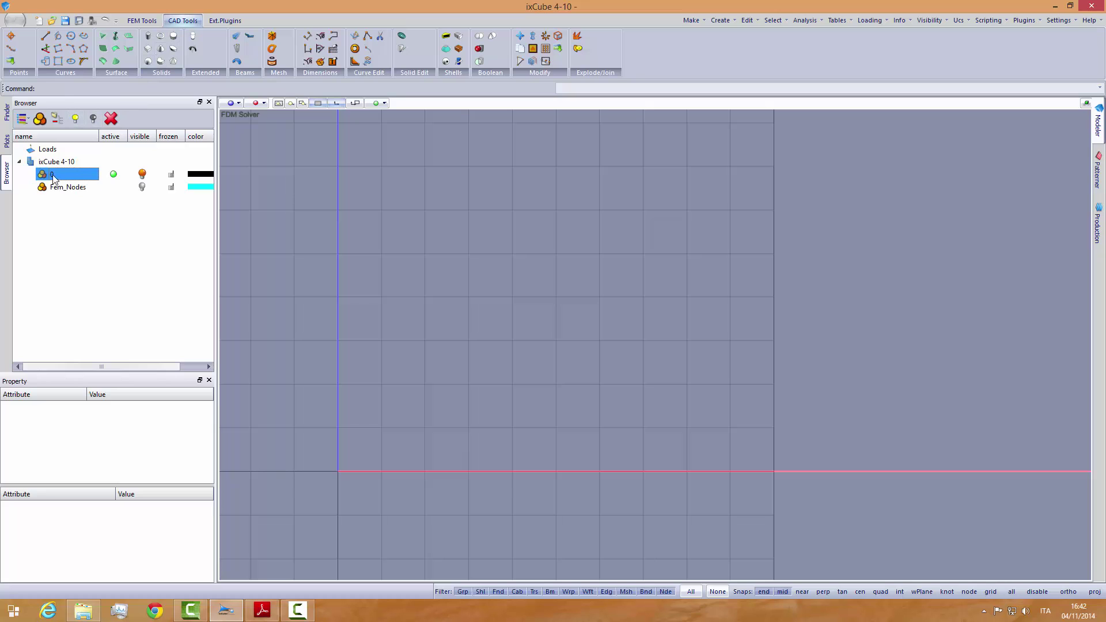
pyautogui.click(57, 164)
pyautogui.click(40, 118)
pyautogui.click(72, 202)
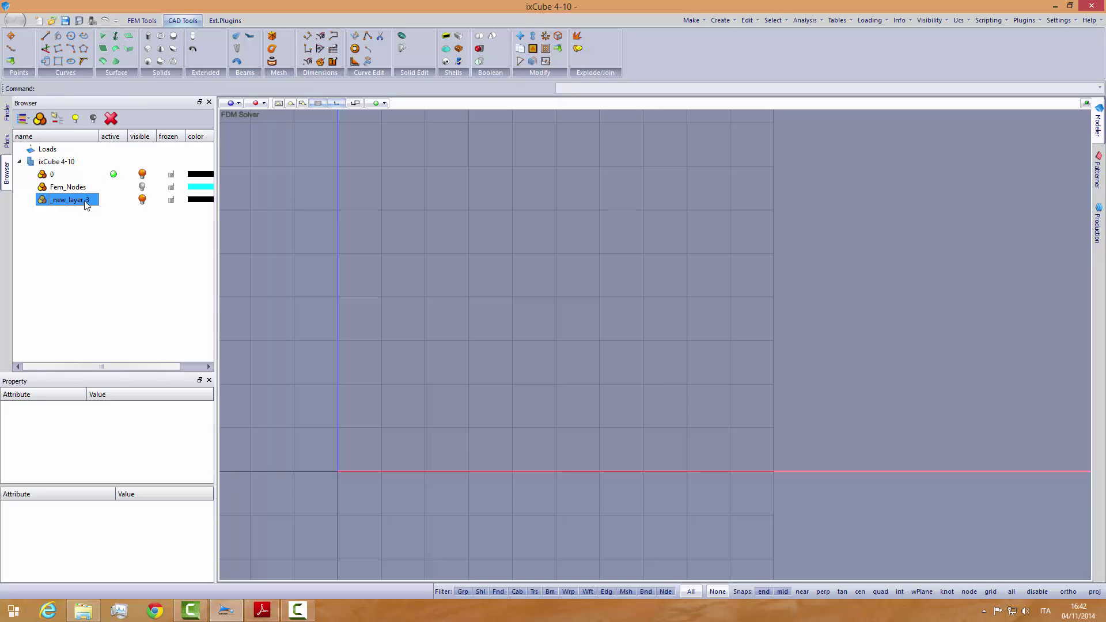
pyautogui.doubleClick(86, 205)
pyautogui.write('CAD')
pyautogui.press('Return')
# Make the CAD layer active and keep its colour black
pyautogui.click(113, 199)
pyautogui.click(201, 200)
pyautogui.click(207, 234)
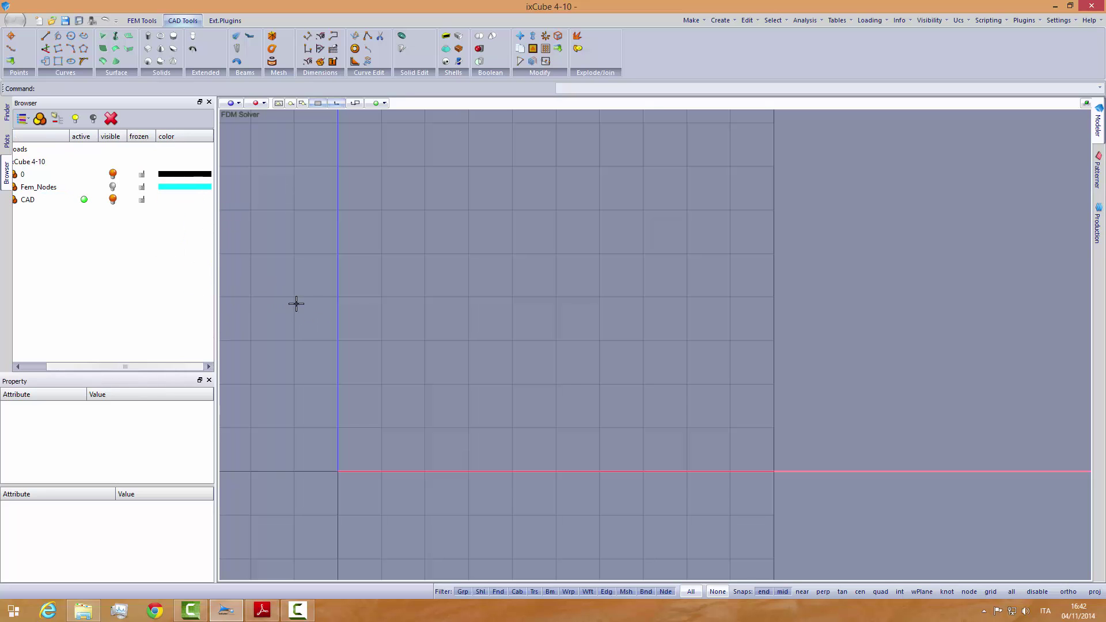
pyautogui.moveTo(296, 303); pyautogui.dragTo(312, 306, button='middle')
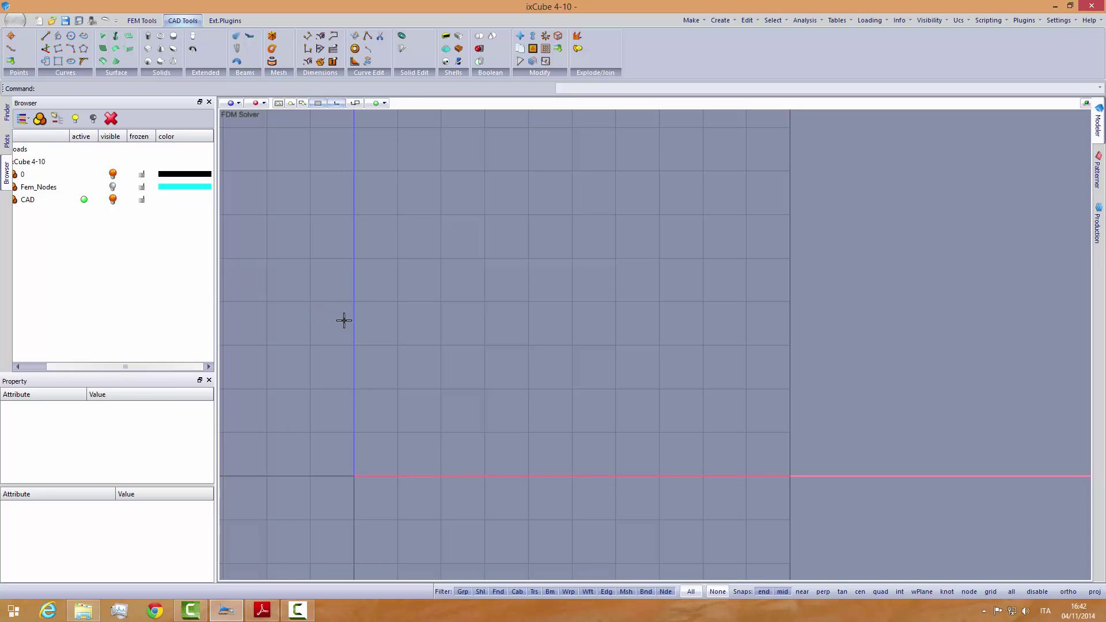
pyautogui.click(263, 611)
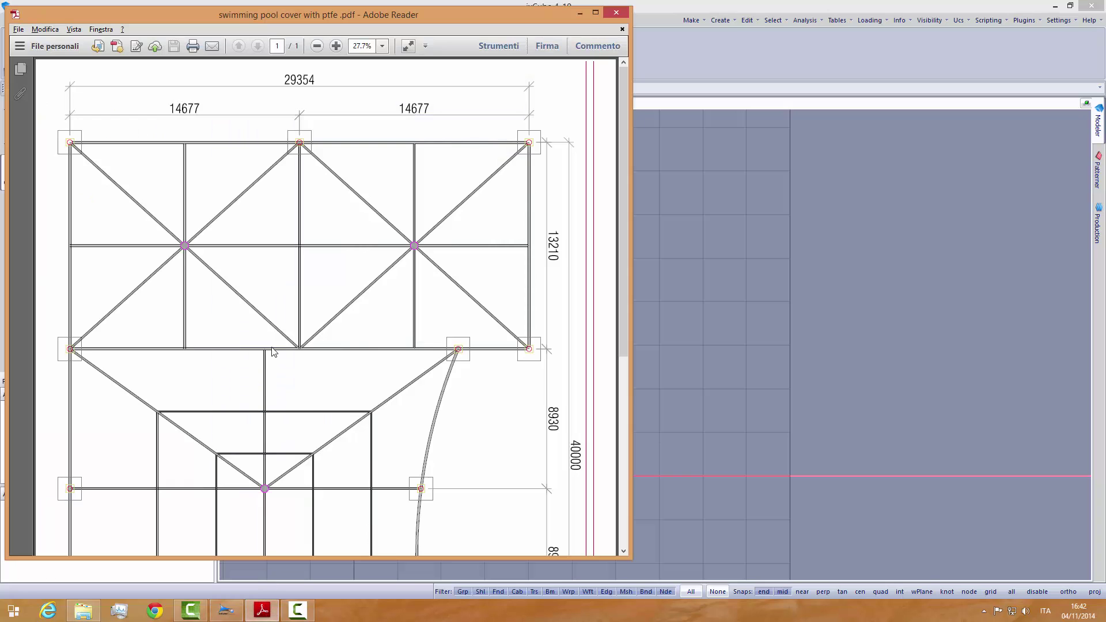
pyautogui.scroll(-2, 272, 352)
pyautogui.scroll(-3, 273, 352)
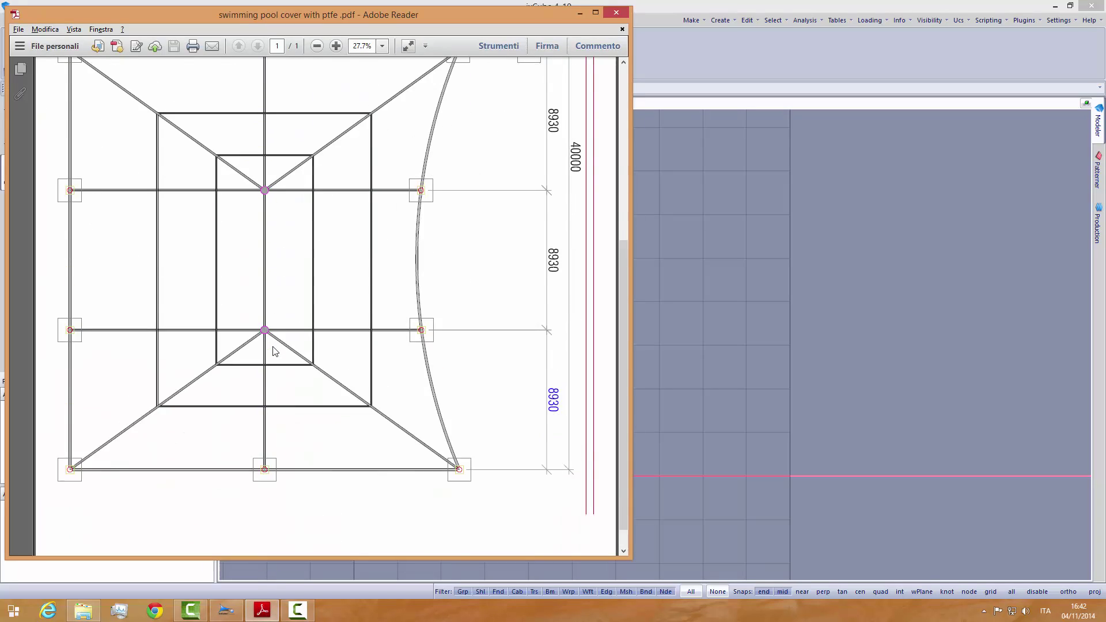
pyautogui.scroll(3, 272, 352)
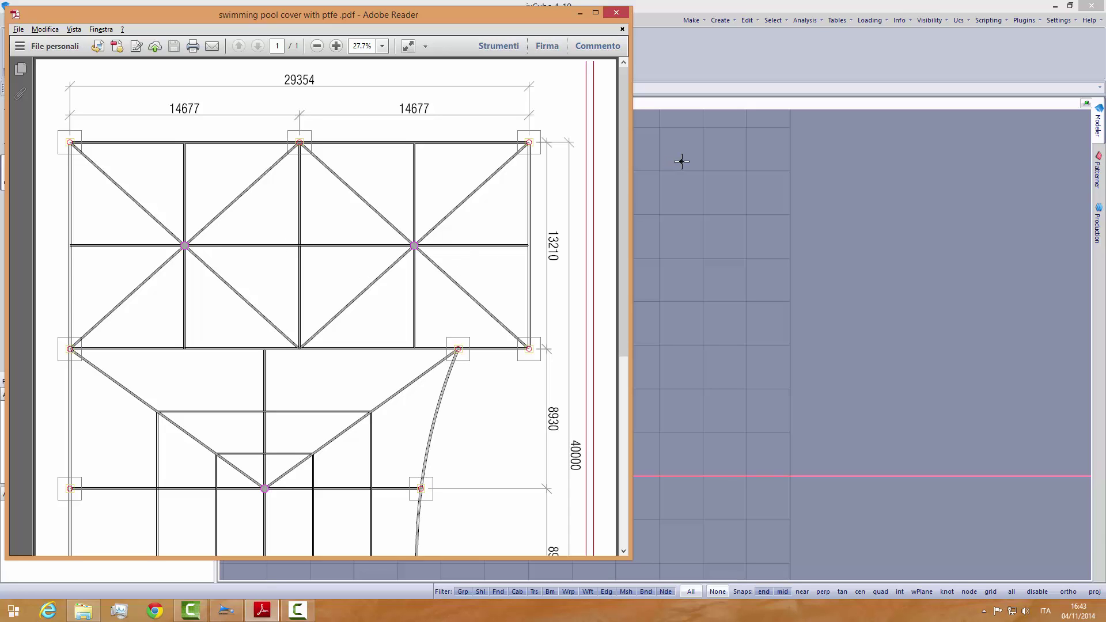
pyautogui.click(698, 64)
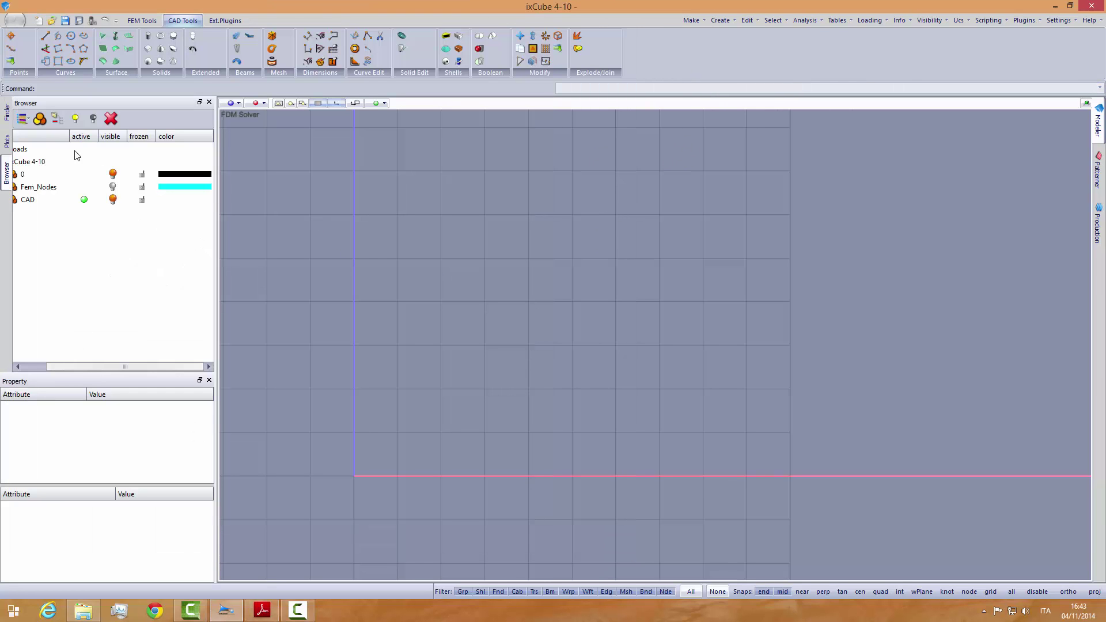
# Draw a 14.677 × 13.210 corner-to-corner rectangle from the origin, then hide the grid
pyautogui.click(58, 61)
pyautogui.moveTo(441, 303); pyautogui.dragTo(430, 304, button='middle')
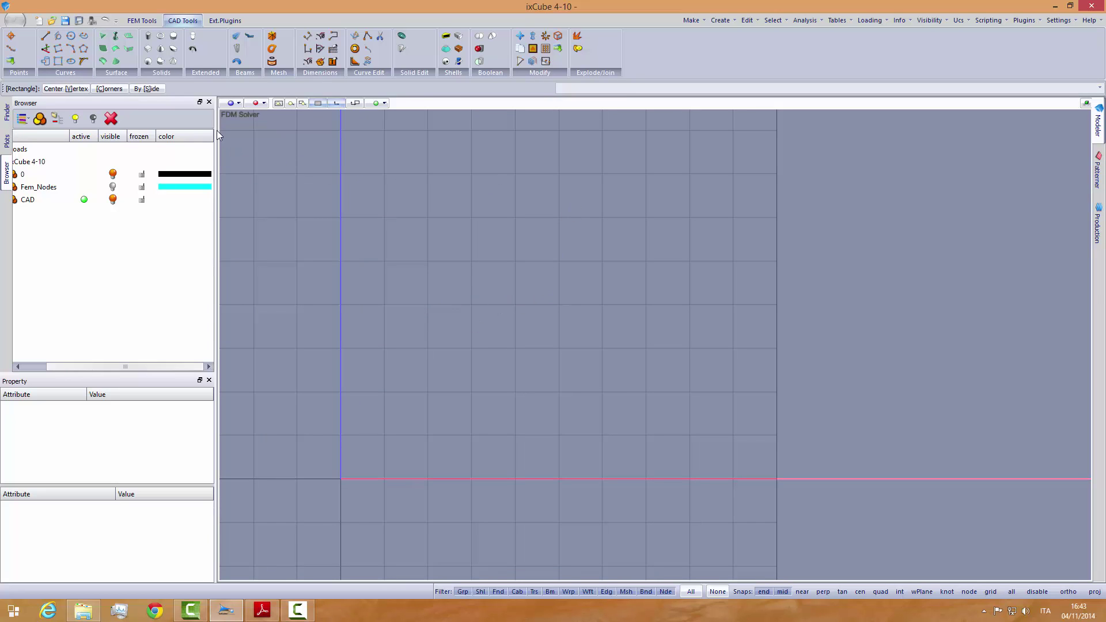
pyautogui.click(110, 89)
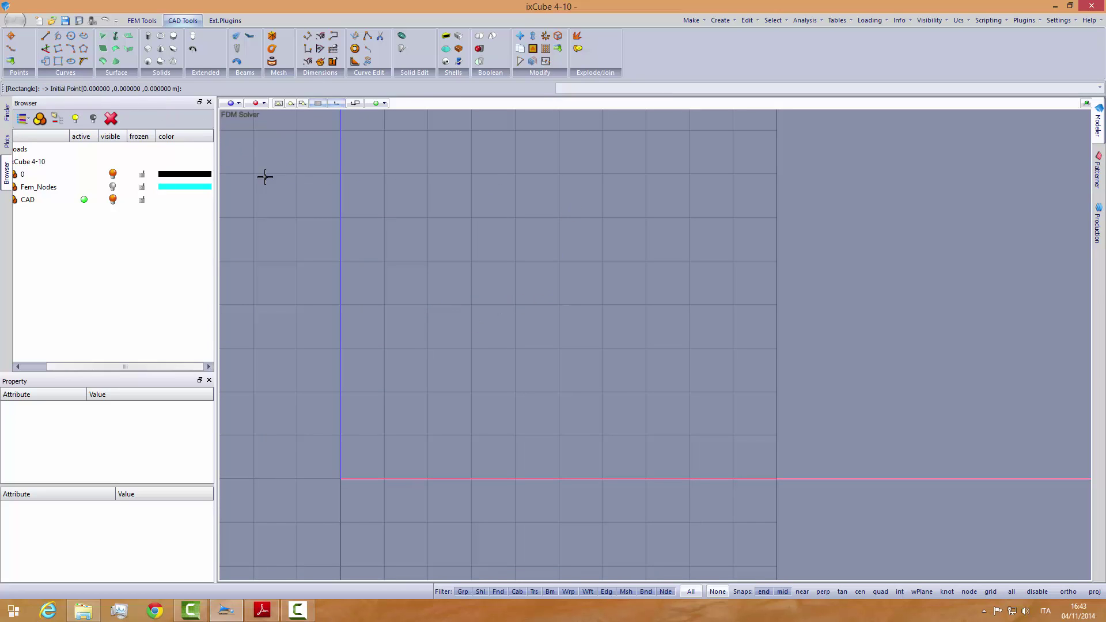
pyautogui.write('0')
pyautogui.click(396, 339)
pyautogui.scroll(-2, 525, 290)
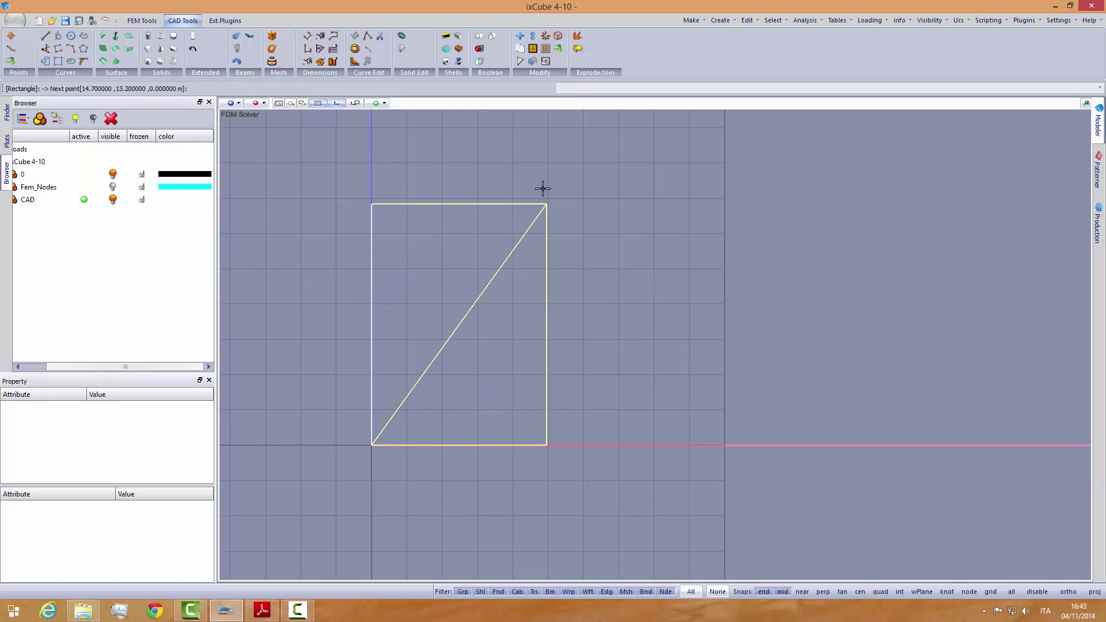
pyautogui.moveTo(511, 299); pyautogui.dragTo(500, 317, button='middle')
pyautogui.scroll(1, 510, 318)
pyautogui.scroll(-1, 523, 311)
pyautogui.click(261, 611)
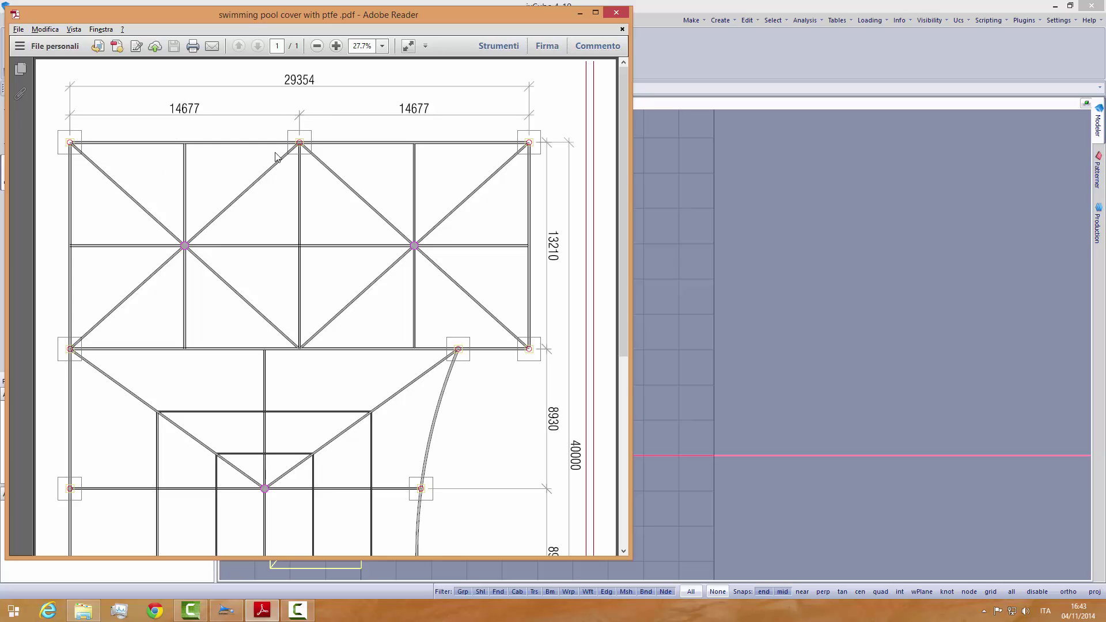
pyautogui.click(660, 87)
pyautogui.write('R14.677')
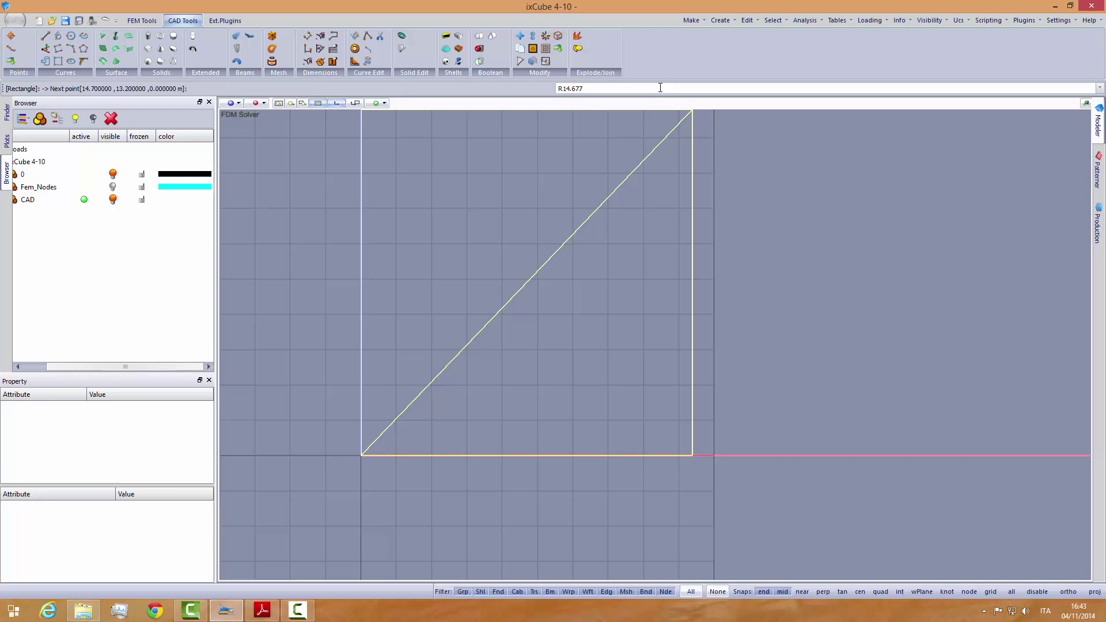
pyautogui.write(',13.210')
pyautogui.press('Return')
pyautogui.scroll(-2, 609, 251)
pyautogui.moveTo(606, 257); pyautogui.dragTo(507, 297, button='middle')
pyautogui.click(319, 104)
pyautogui.moveTo(422, 230); pyautogui.dragTo(407, 237, button='middle')
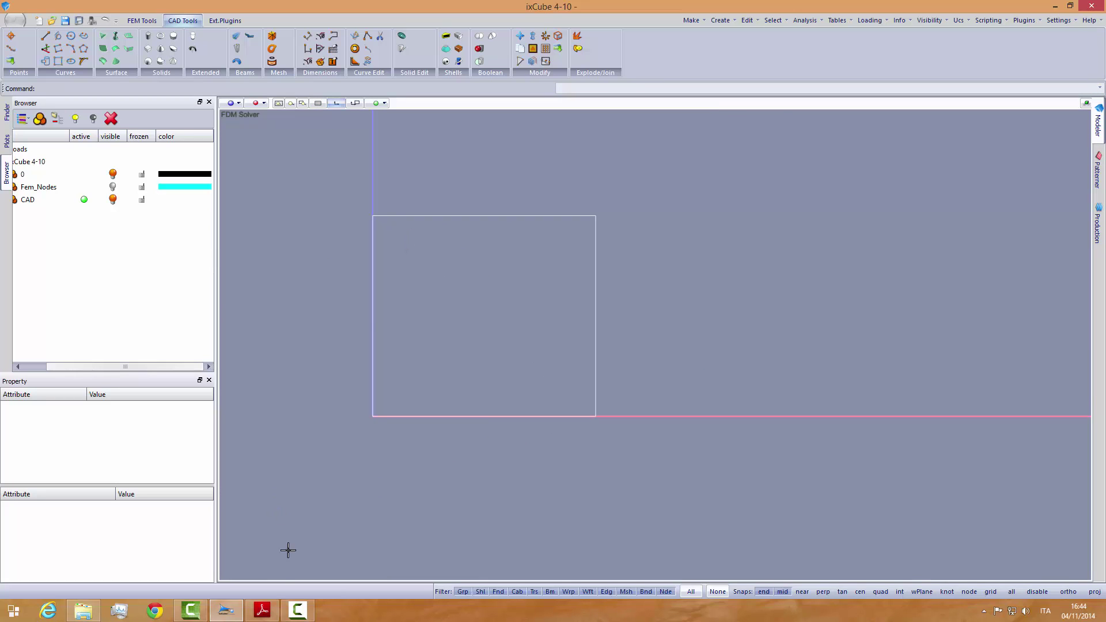
# Draw both corner-to-corner diagonals across the rectangle
pyautogui.click(263, 611)
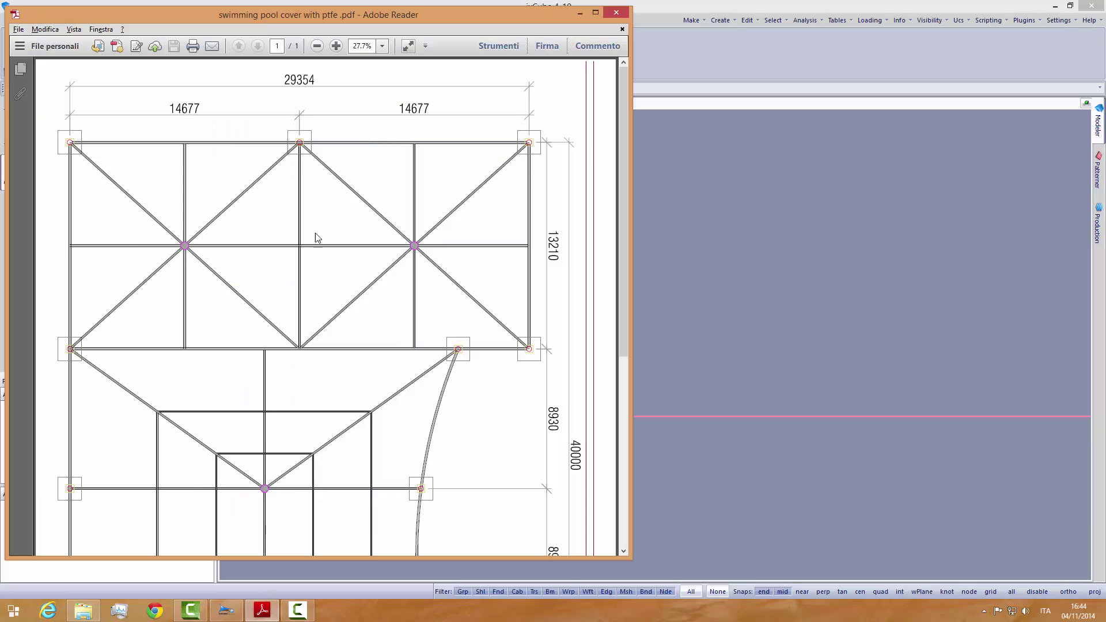
pyautogui.click(659, 49)
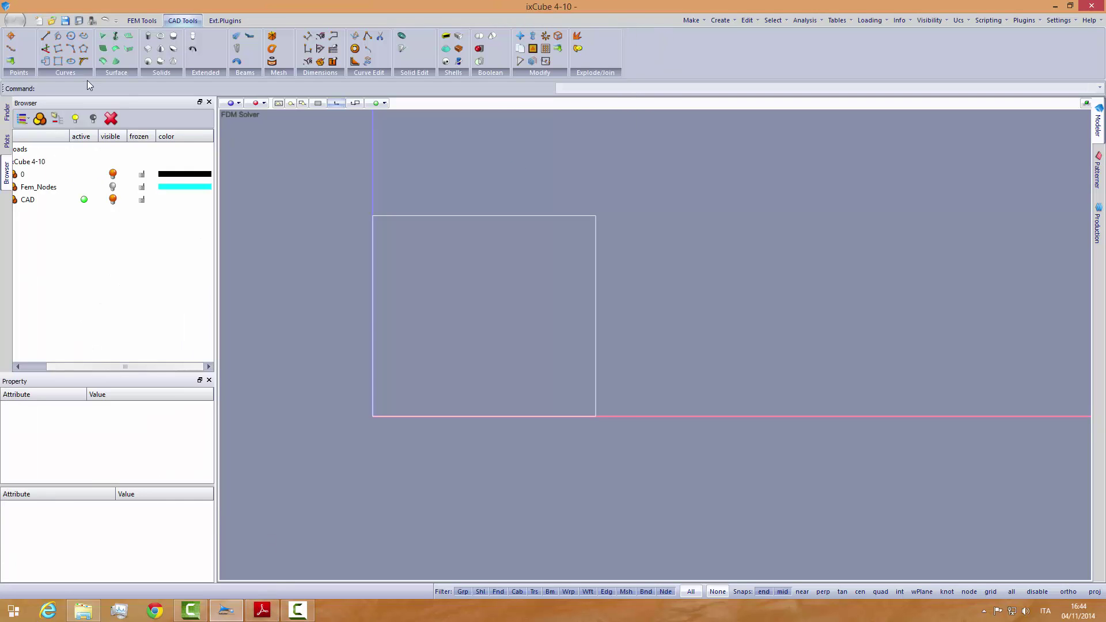
pyautogui.click(46, 36)
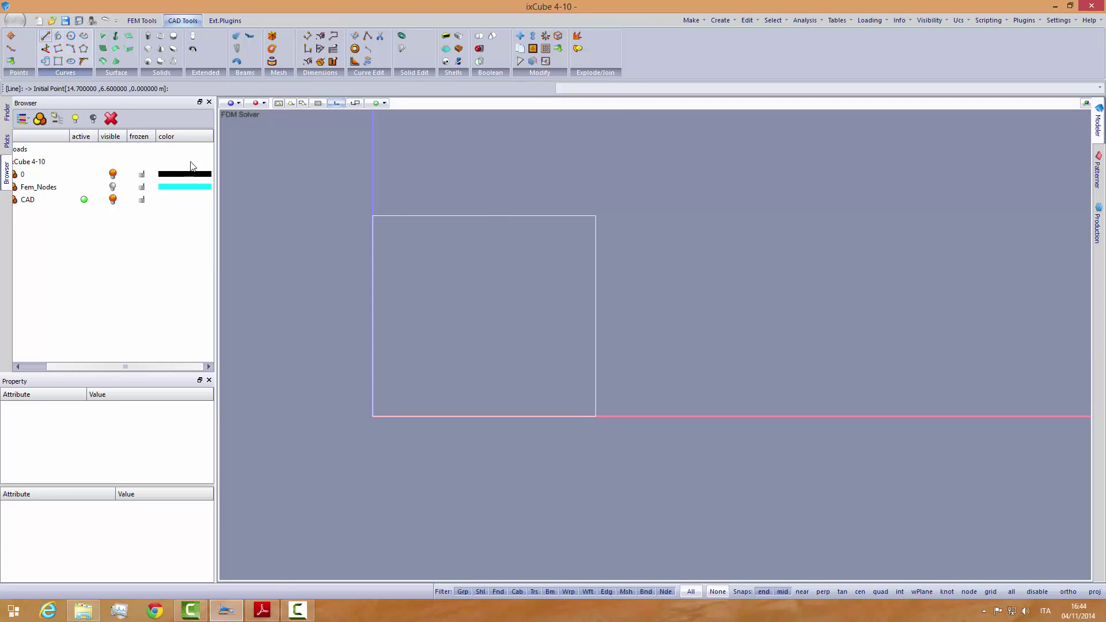
pyautogui.click(372, 216)
pyautogui.click(596, 416)
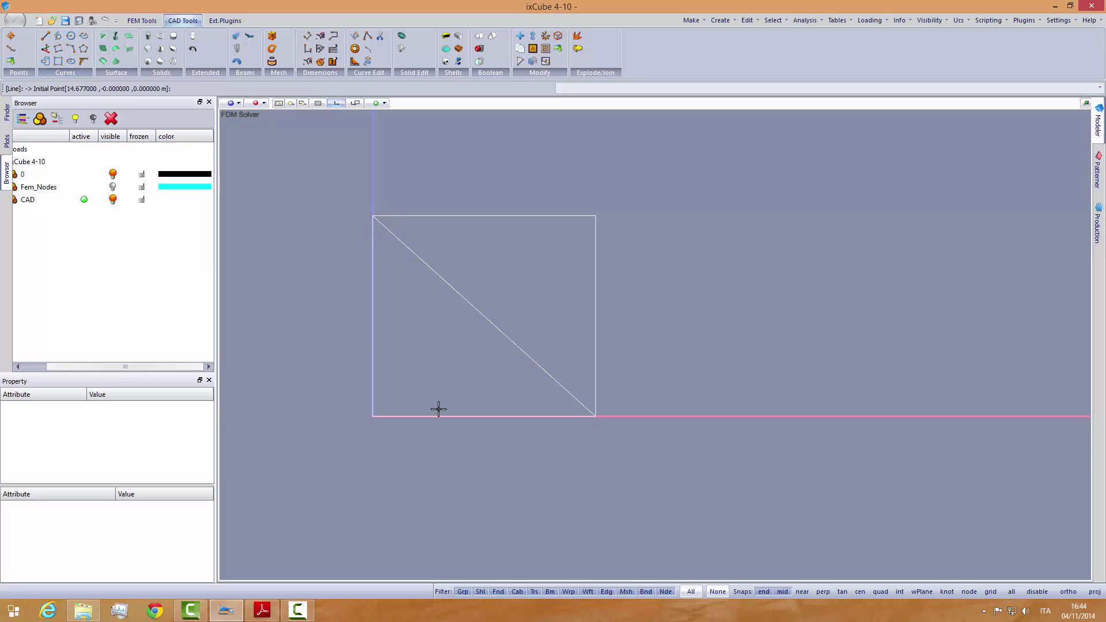
pyautogui.click(373, 416)
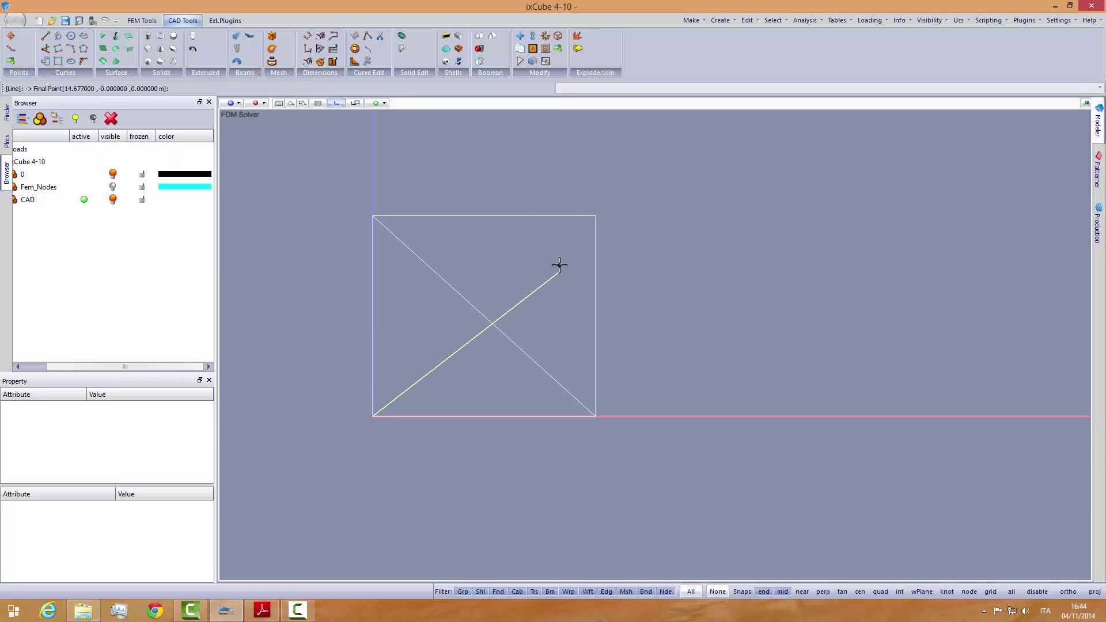
pyautogui.click(596, 218)
# Add the vertical and horizontal midlines between opposite edge midpoints
pyautogui.click(483, 216)
pyautogui.click(484, 416)
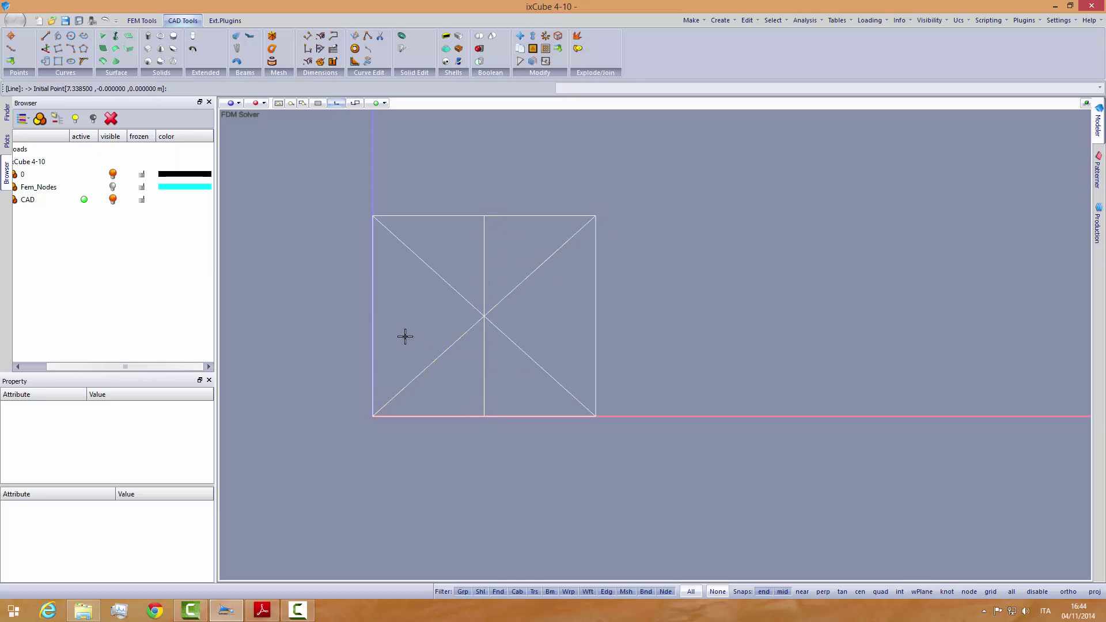
pyautogui.click(373, 315)
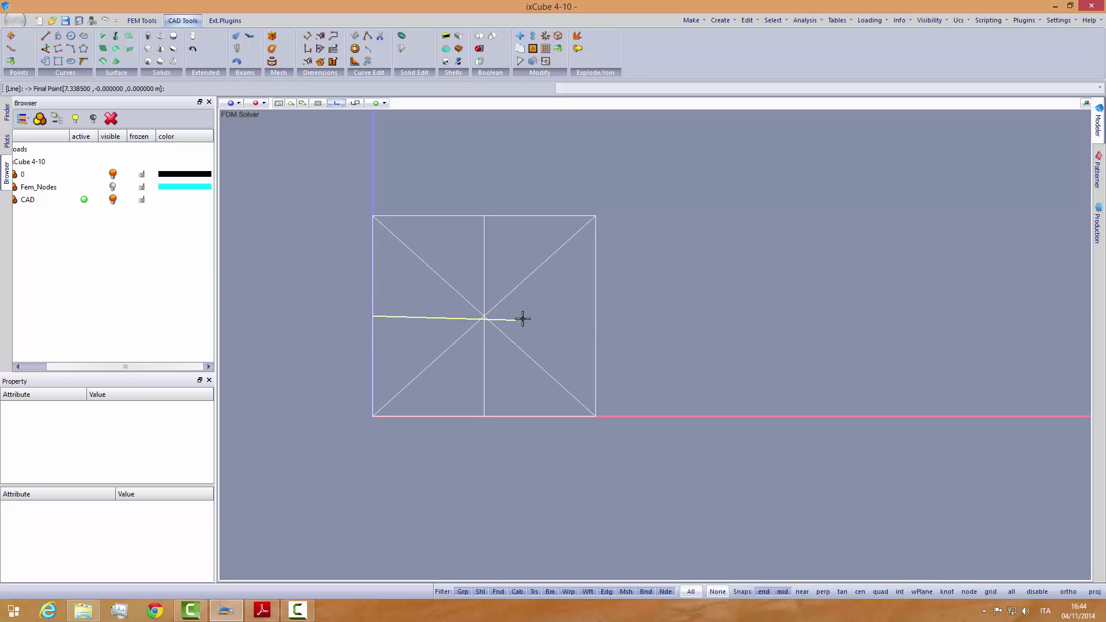
pyautogui.click(596, 315)
pyautogui.moveTo(522, 366)
pyautogui.mouseDown(button='middle')
pyautogui.moveTo(509, 363)
pyautogui.moveTo(557, 350)
pyautogui.mouseUp(button='middle')
pyautogui.press('Escape')
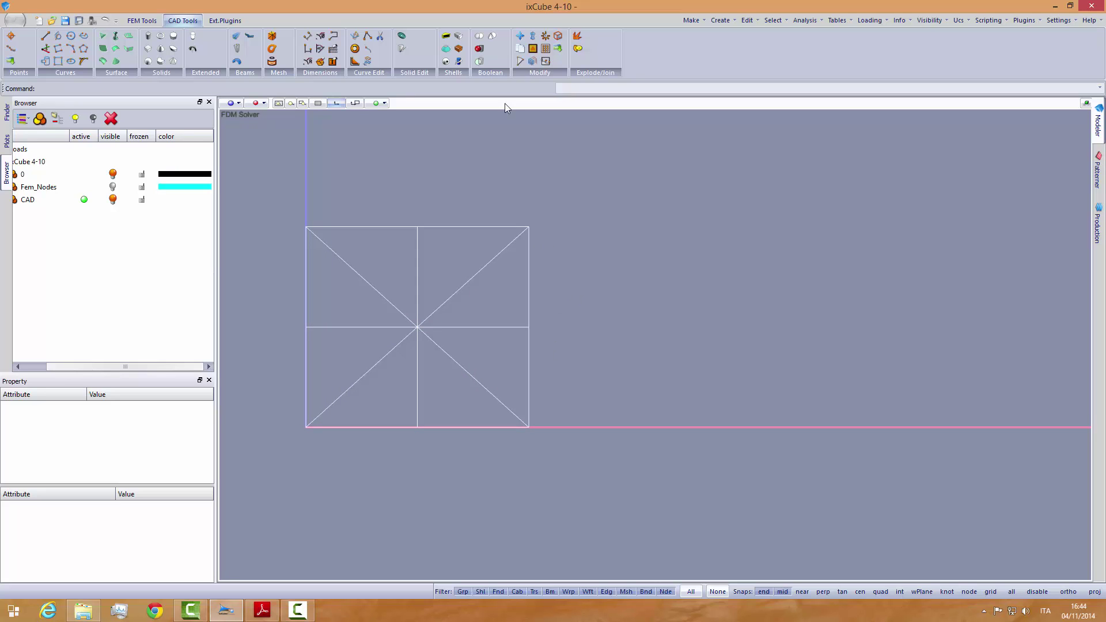
# Copy all lines of the divided square from its bottom-left to bottom-right corner
pyautogui.click(522, 59)
pyautogui.moveTo(286, 208); pyautogui.dragTo(632, 464)
pyautogui.press('Return')
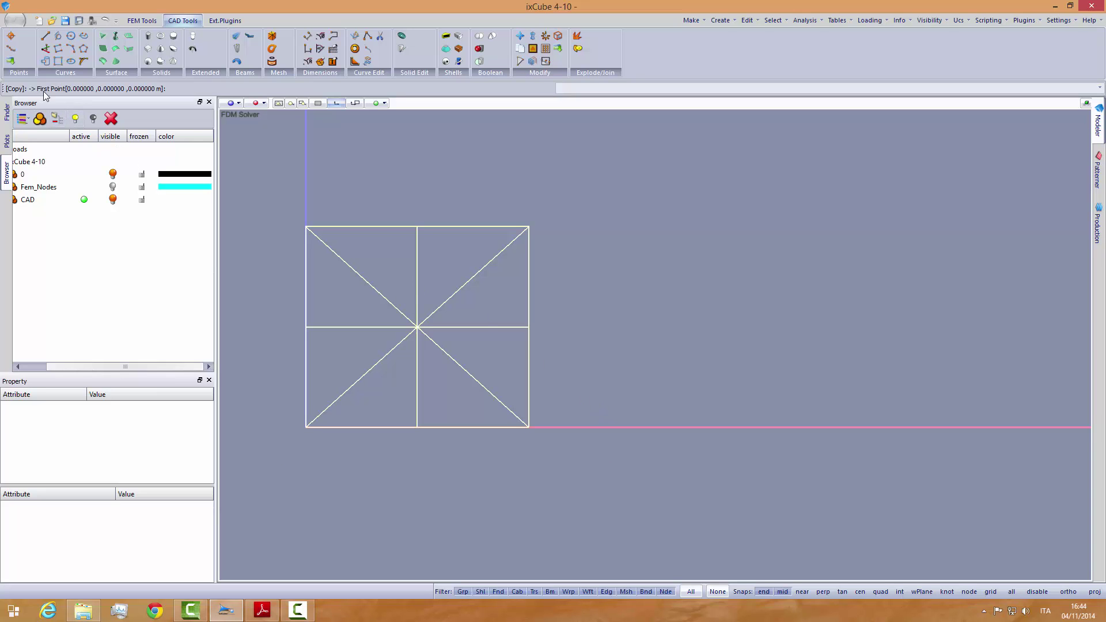
pyautogui.click(306, 426)
pyautogui.scroll(2, 510, 380)
pyautogui.click(536, 450)
pyautogui.scroll(-1, 571, 445)
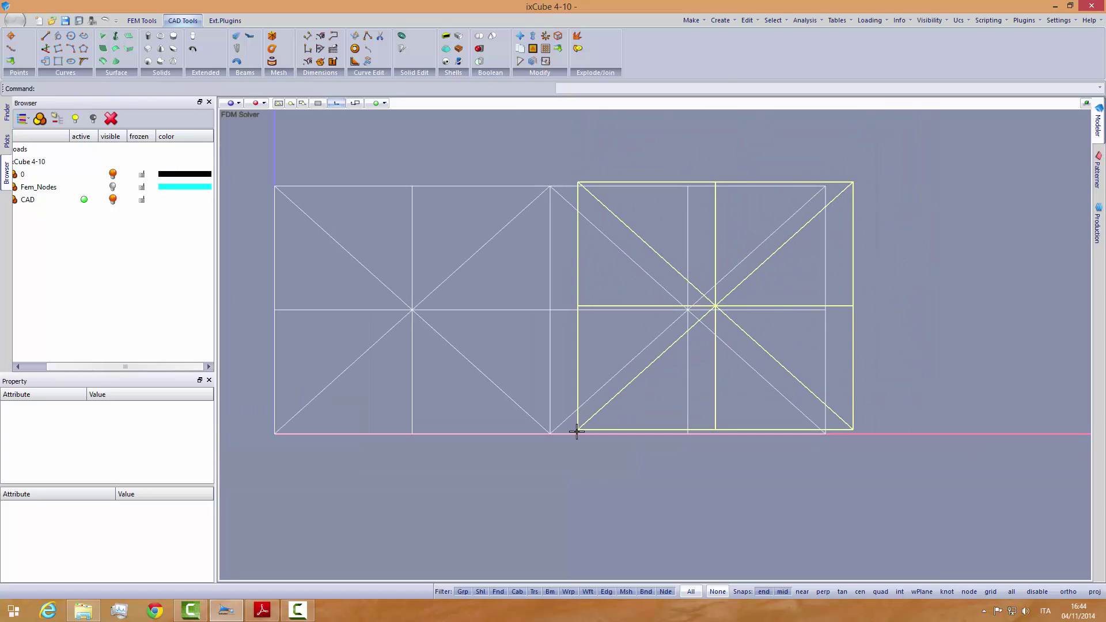
pyautogui.scroll(-1, 536, 415)
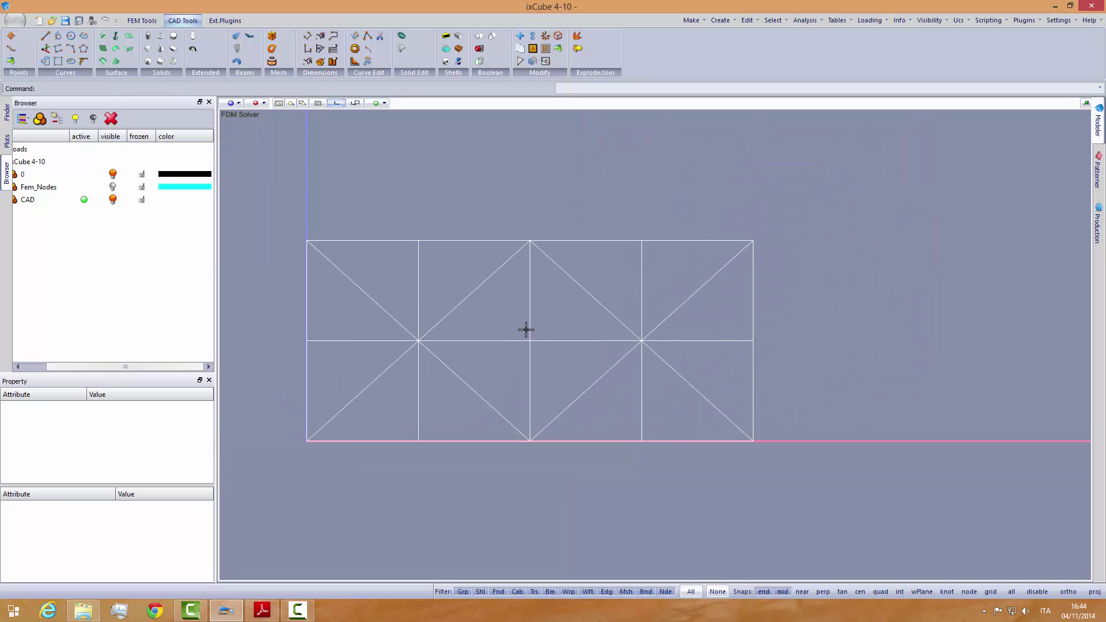
# Place aligned dimensions above the frame: 14677 mm for one bay, 29354 mm overall
pyautogui.click(263, 612)
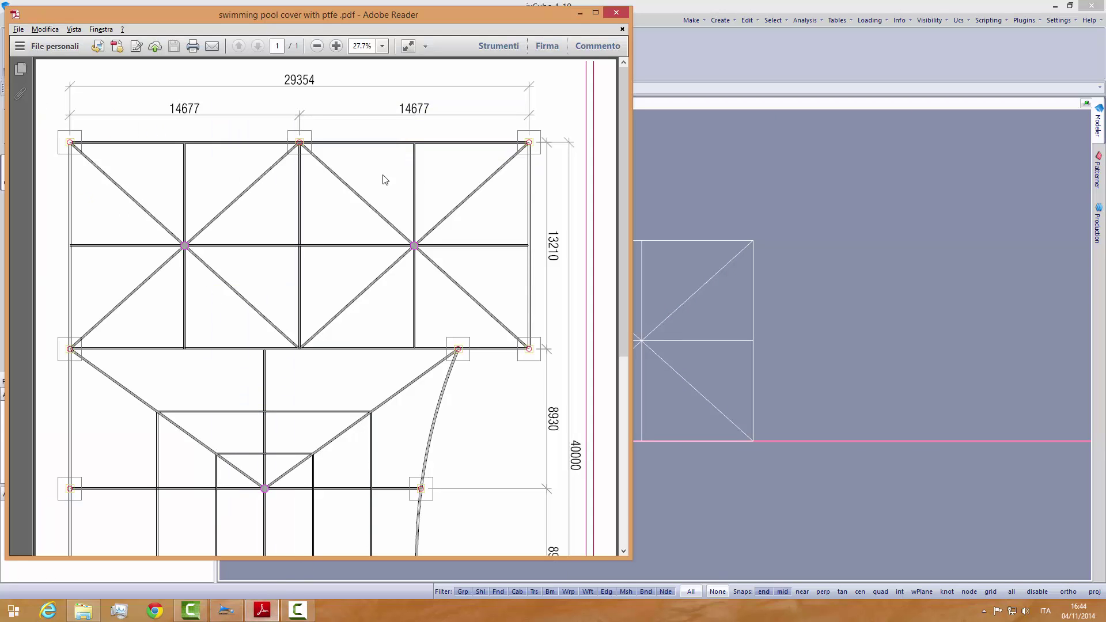
pyautogui.click(663, 83)
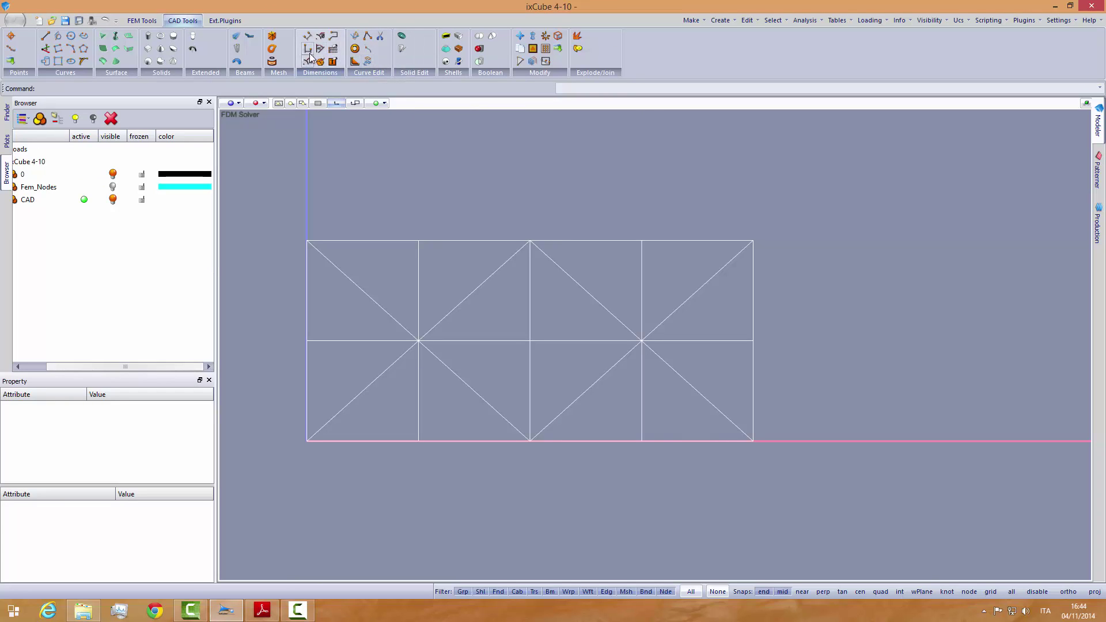
pyautogui.click(309, 37)
pyautogui.click(306, 240)
pyautogui.scroll(2, 502, 229)
pyautogui.click(547, 257)
pyautogui.click(424, 228)
pyautogui.scroll(2, 410, 240)
pyautogui.scroll(2, 403, 235)
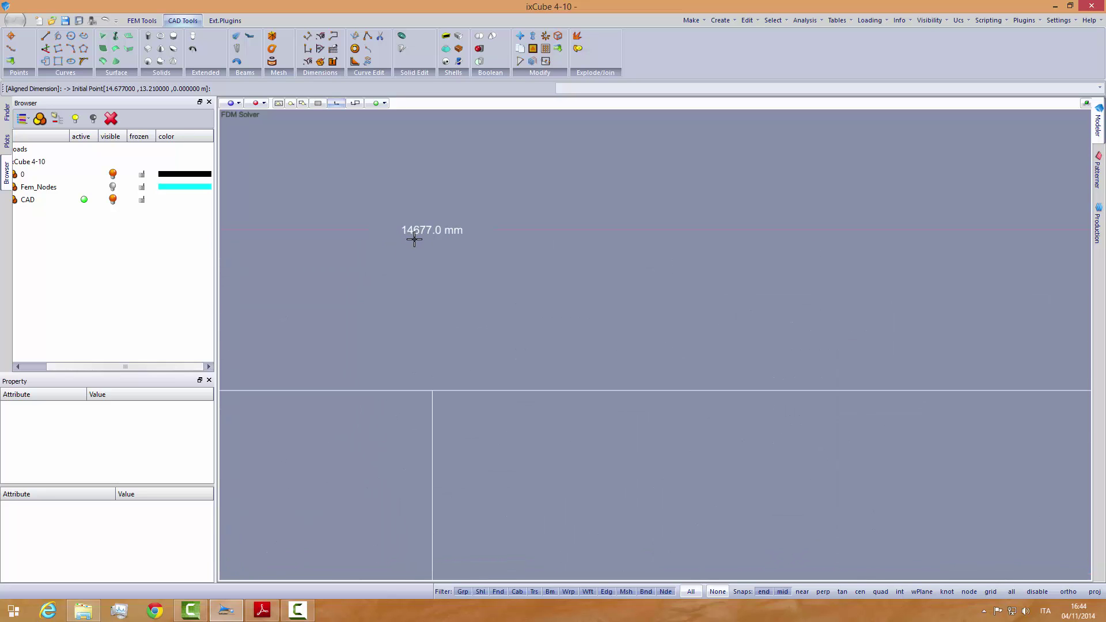
pyautogui.scroll(-2, 407, 230)
pyautogui.scroll(-1, 452, 248)
pyautogui.scroll(-1, 411, 272)
pyautogui.click(274, 267)
pyautogui.scroll(-2, 275, 267)
pyautogui.scroll(2, 657, 263)
pyautogui.click(777, 270)
pyautogui.scroll(-1, 705, 279)
pyautogui.click(498, 217)
pyautogui.scroll(2, 401, 216)
pyautogui.scroll(2, 417, 220)
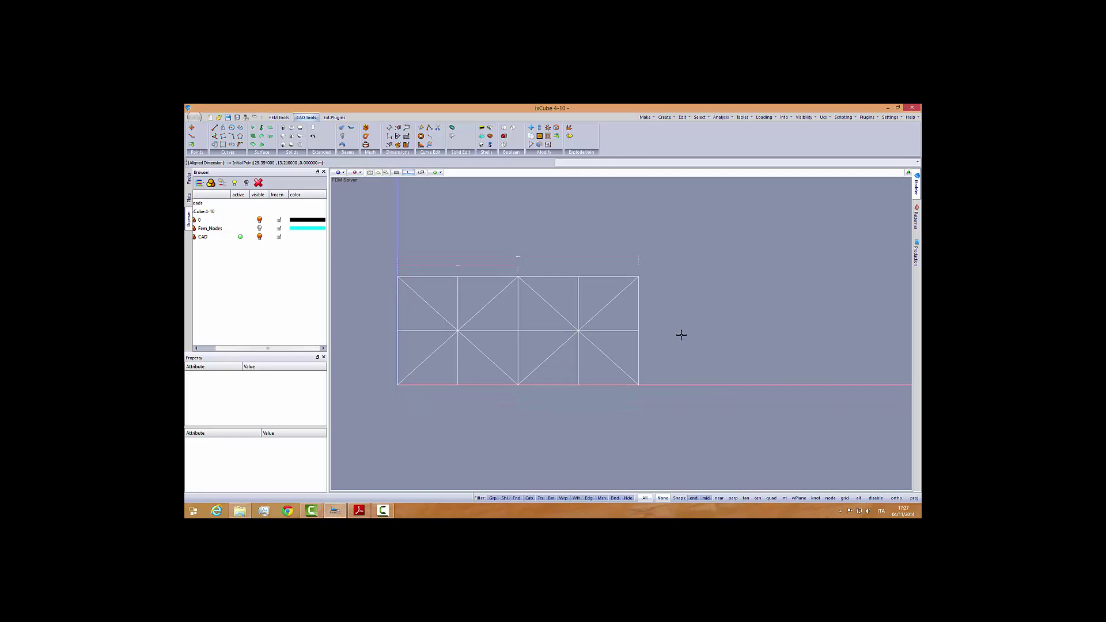
pyautogui.click(359, 510)
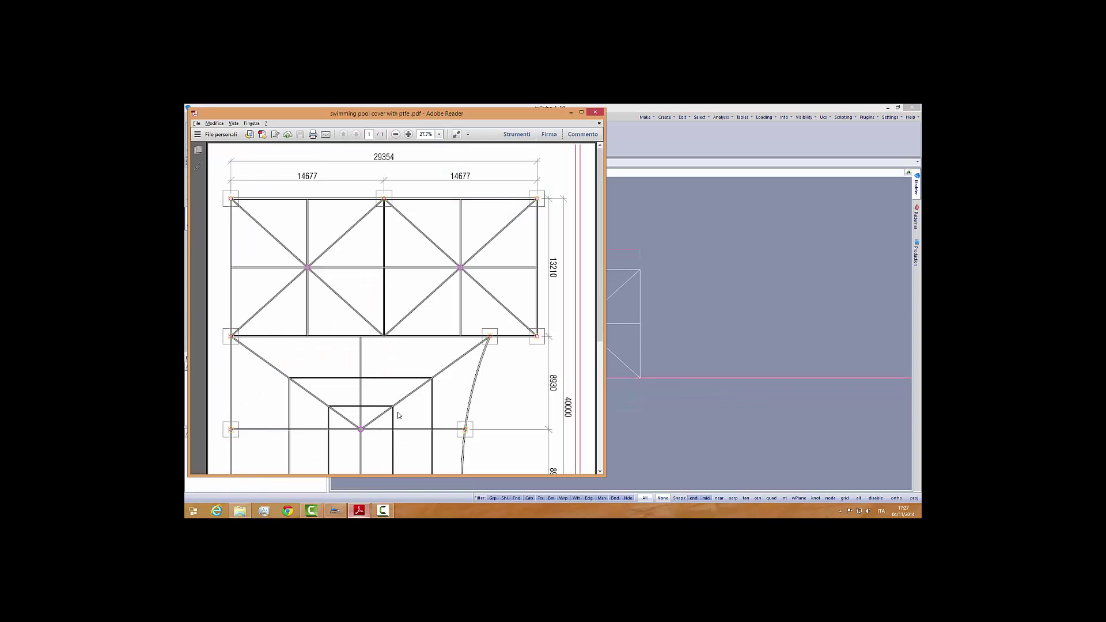
pyautogui.scroll(-1, 415, 363)
pyautogui.scroll(-1, 432, 341)
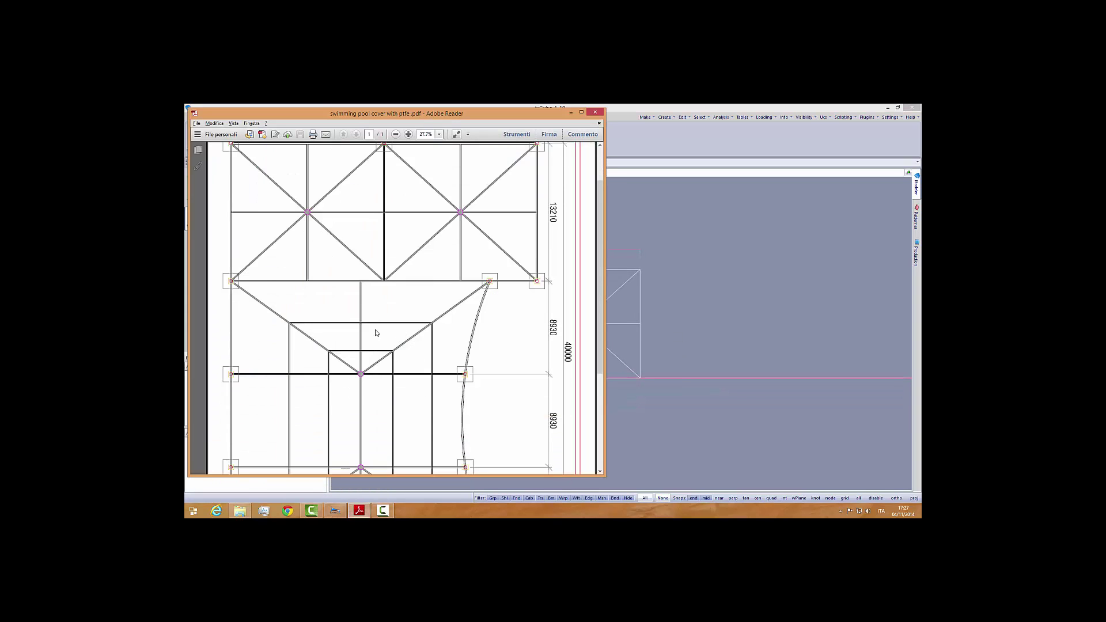
pyautogui.scroll(-1, 370, 329)
pyautogui.scroll(-1, 322, 321)
pyautogui.scroll(-1, 329, 324)
pyautogui.scroll(1, 332, 329)
pyautogui.scroll(1, 333, 328)
pyautogui.scroll(1, 333, 329)
pyautogui.scroll(2, 333, 328)
pyautogui.scroll(1, 333, 329)
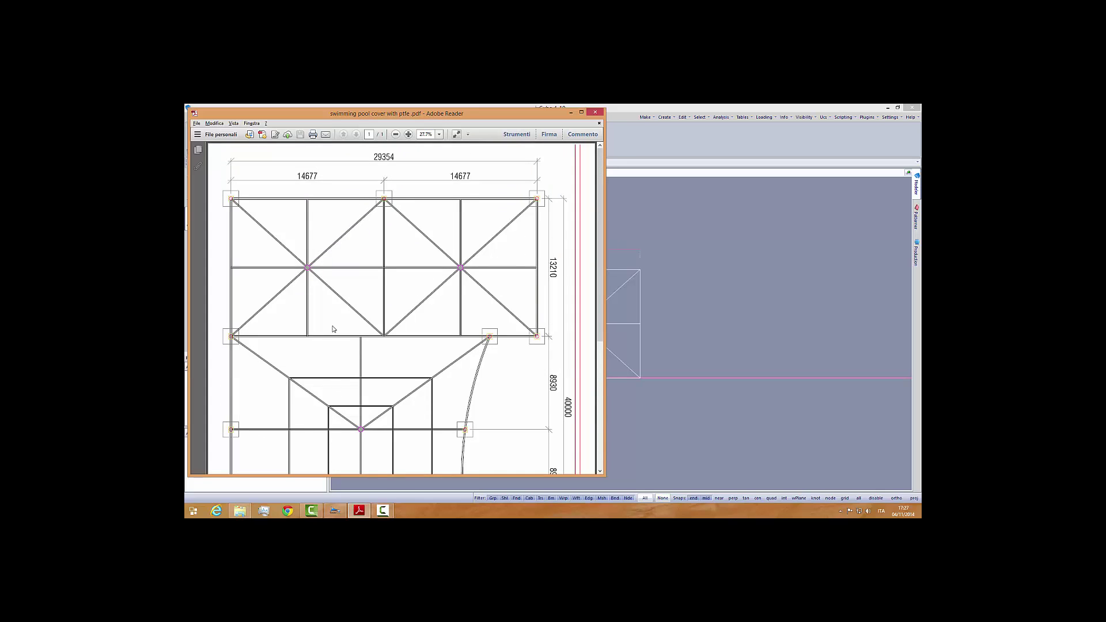
pyautogui.scroll(-3, 339, 328)
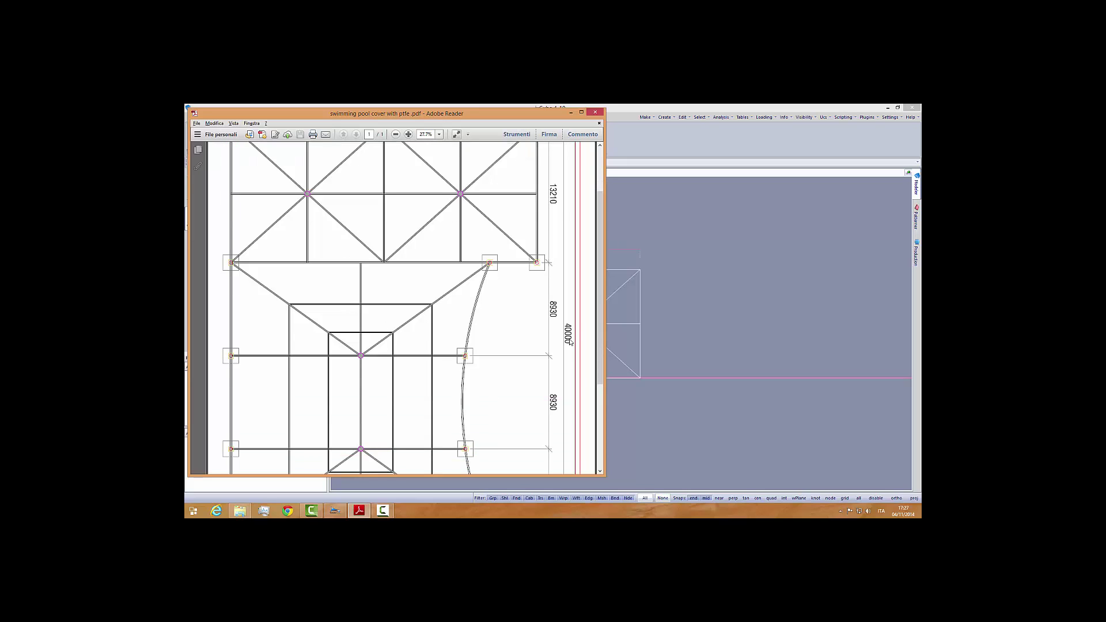
pyautogui.scroll(-2, 334, 328)
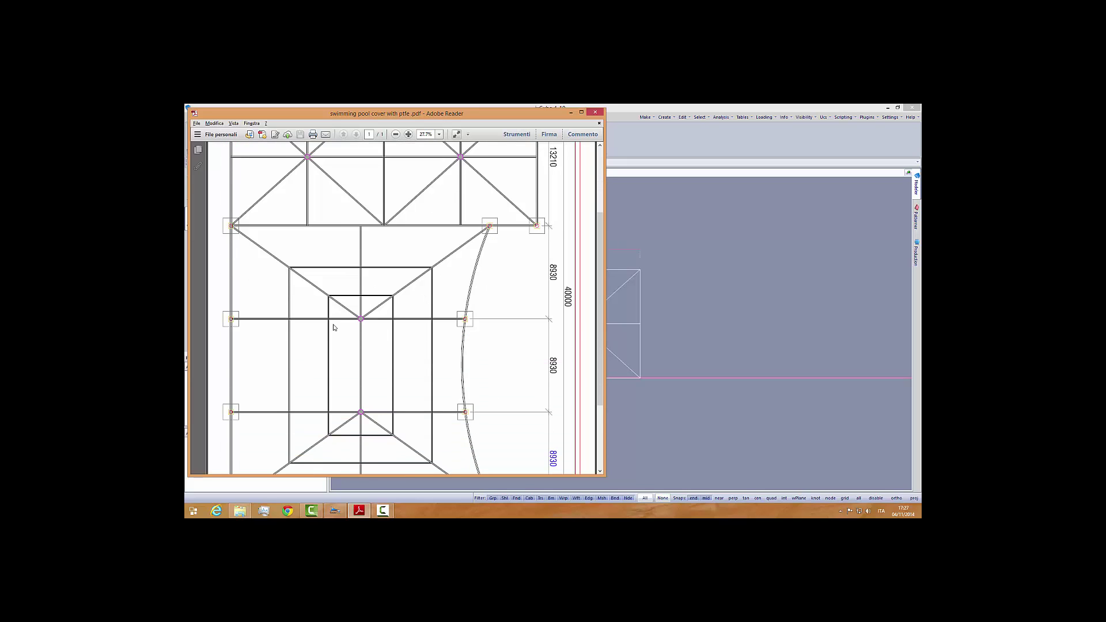
pyautogui.scroll(1, 369, 327)
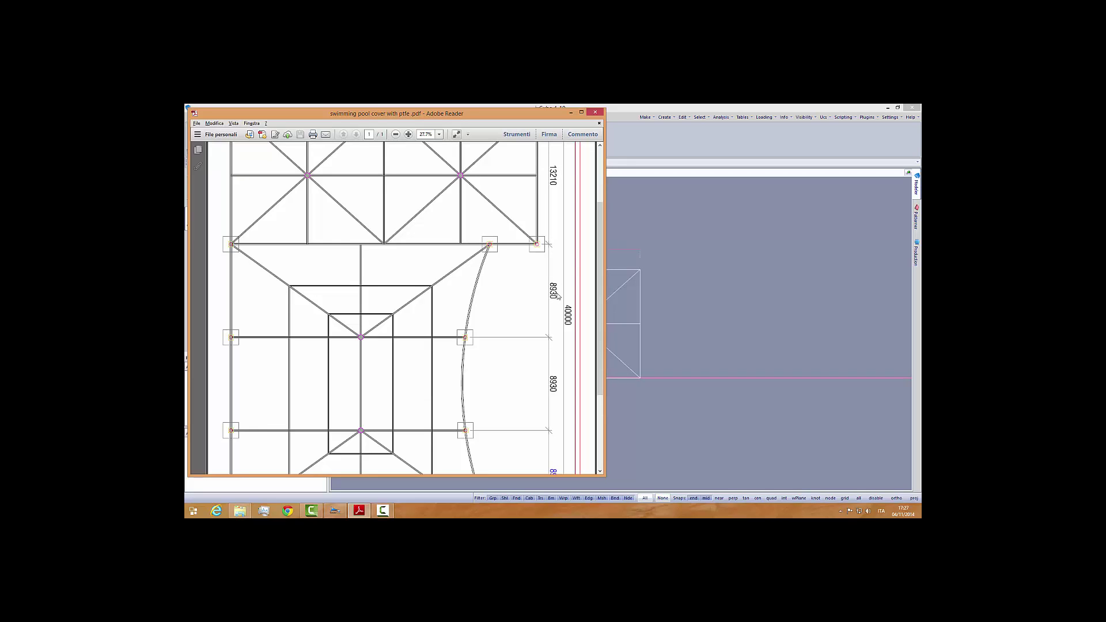
pyautogui.scroll(-1, 558, 356)
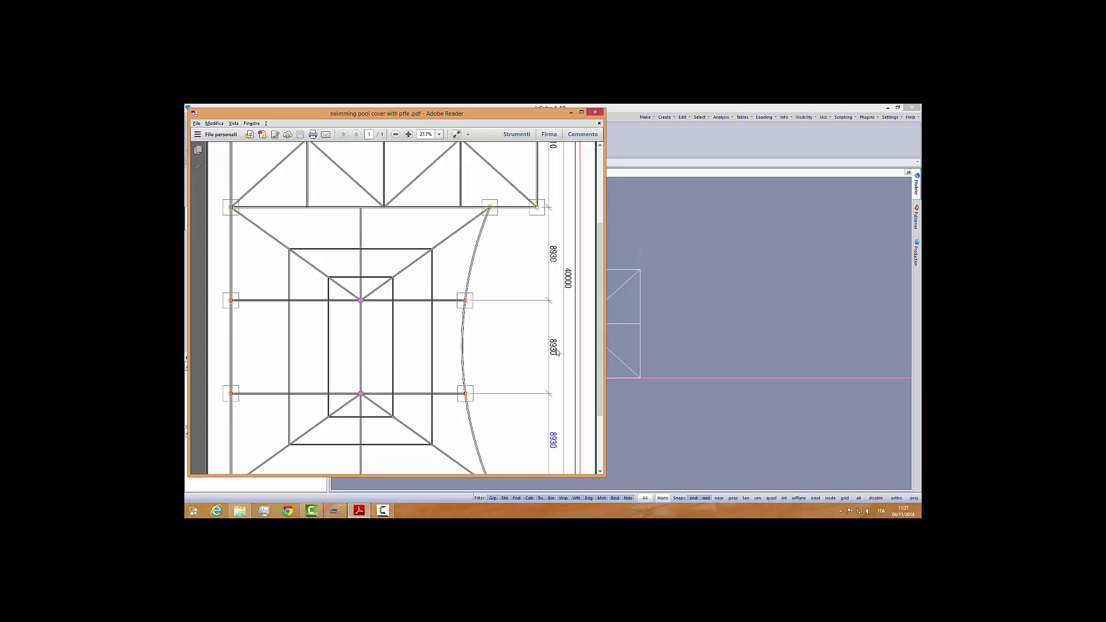
pyautogui.scroll(-1, 558, 352)
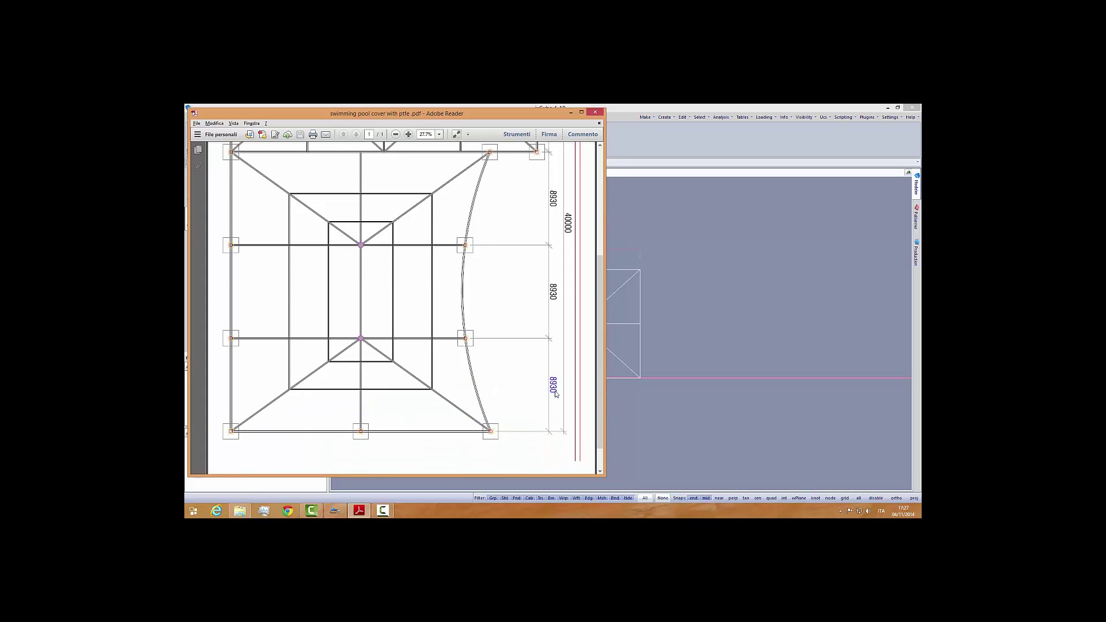
# Draw an 8930 mm vertical line downward from the frame's bottom-left corner
pyautogui.click(694, 371)
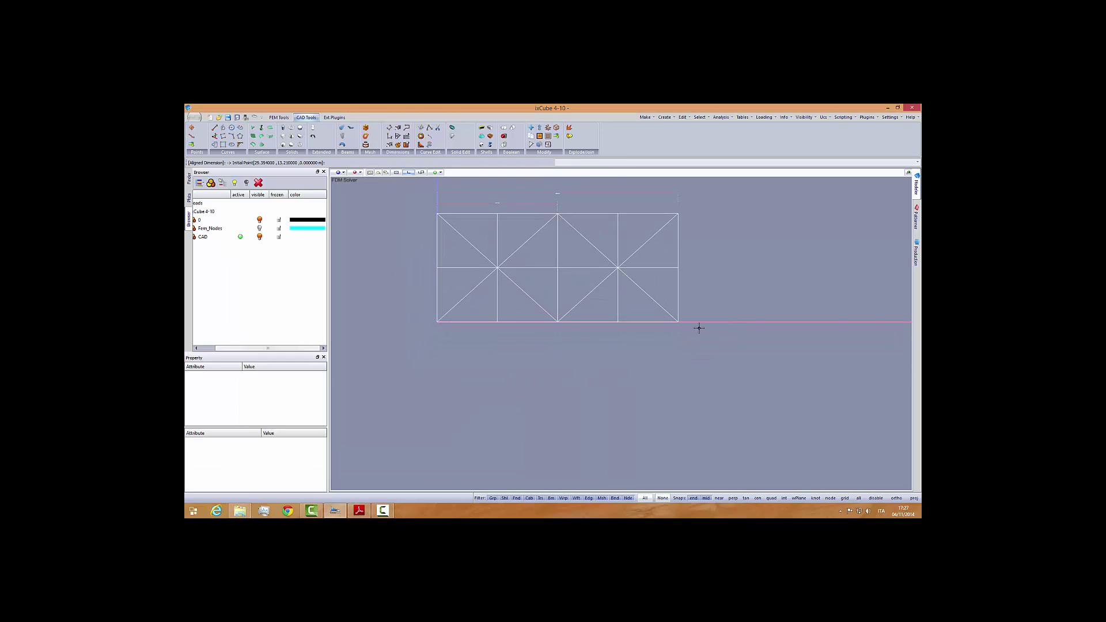
pyautogui.click(214, 128)
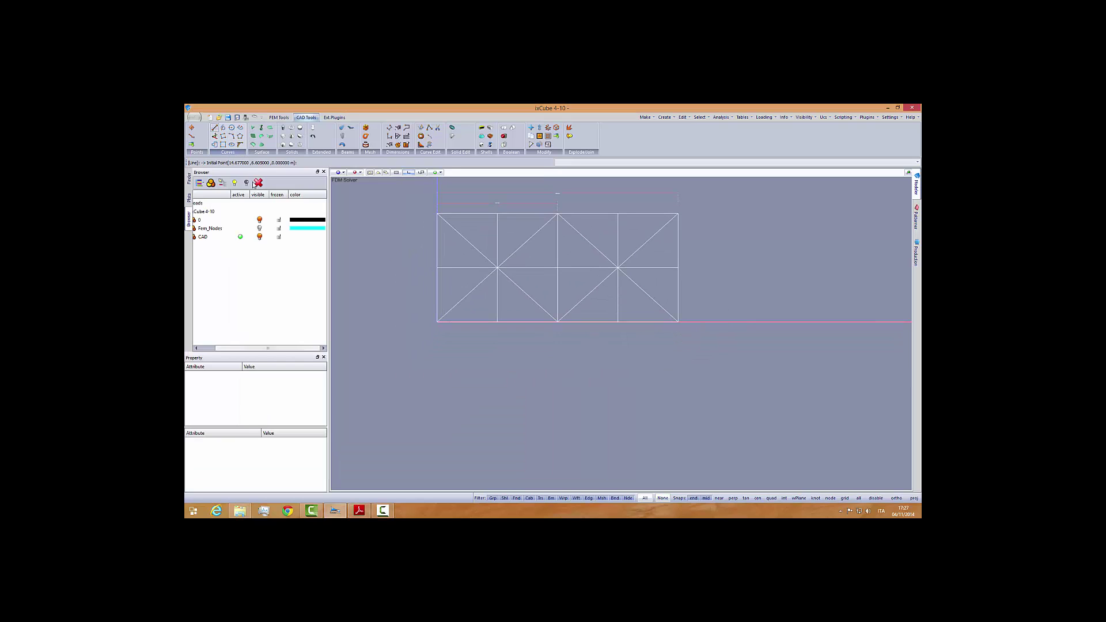
pyautogui.click(438, 324)
pyautogui.moveTo(482, 386); pyautogui.dragTo(455, 415, button='middle')
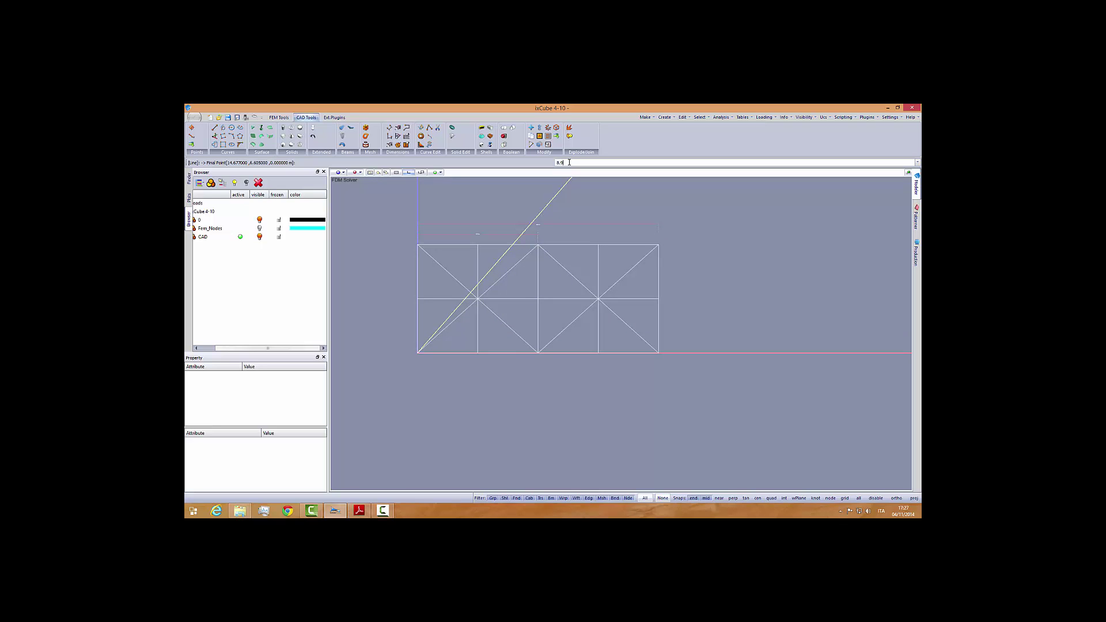
pyautogui.scroll(-3, 576, 237)
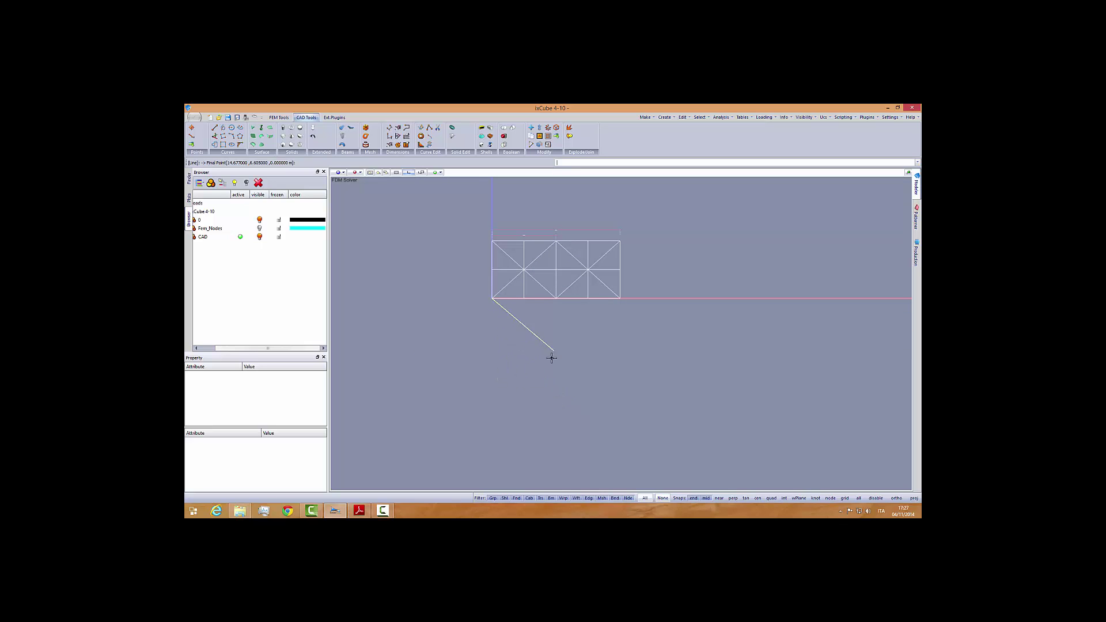
pyautogui.scroll(1, 509, 335)
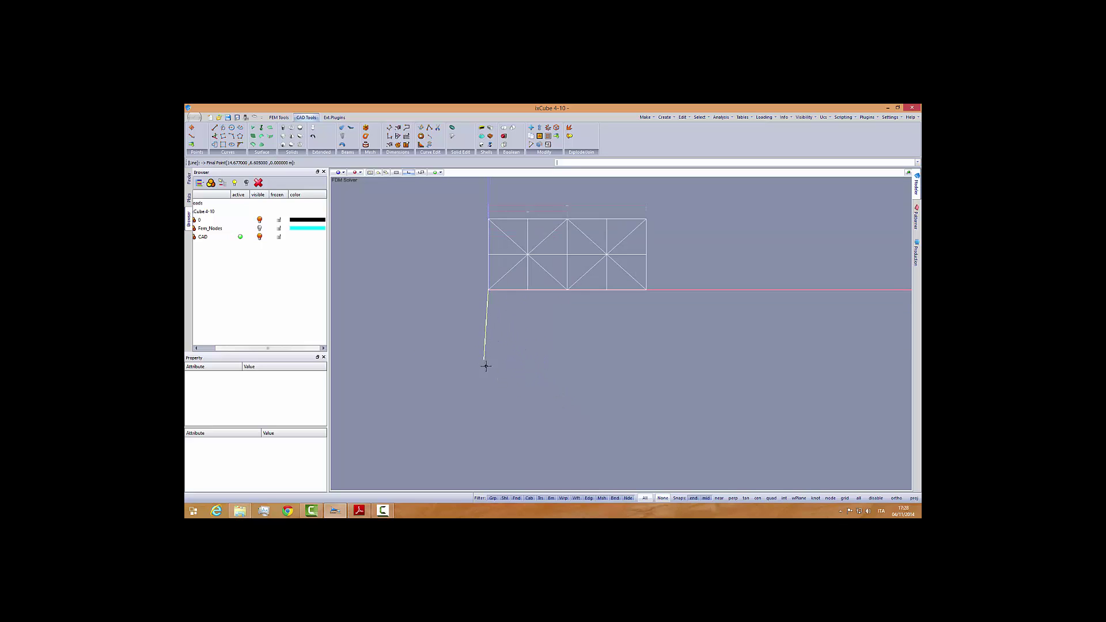
pyautogui.scroll(3, 484, 331)
pyautogui.scroll(-1, 470, 373)
pyautogui.hotkey('ctrl', 'z')
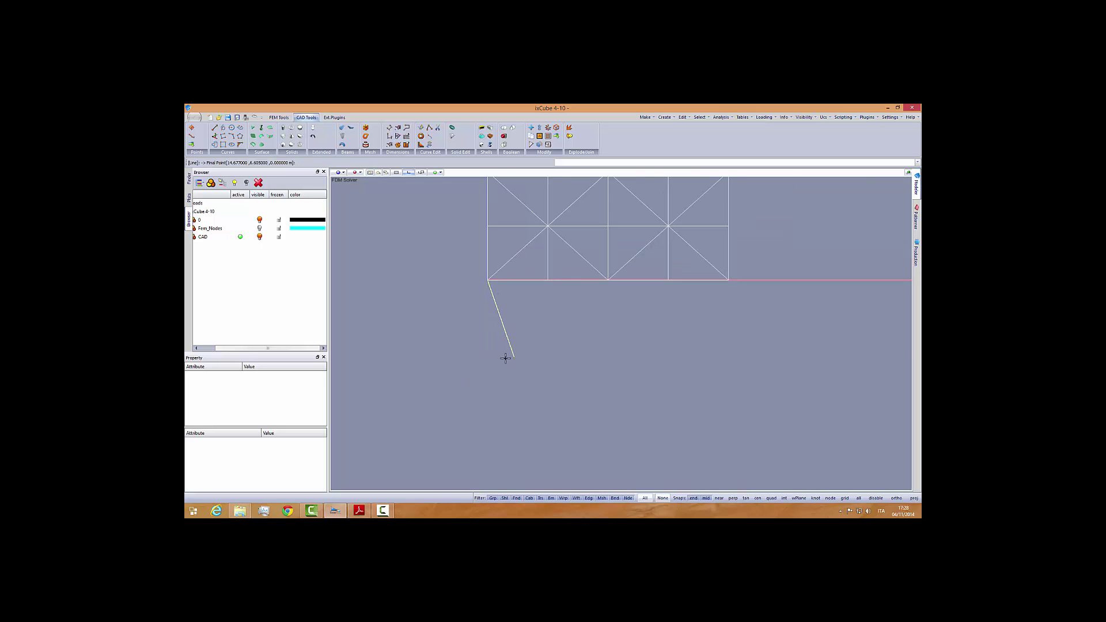
pyautogui.click(488, 353)
pyautogui.press('Escape')
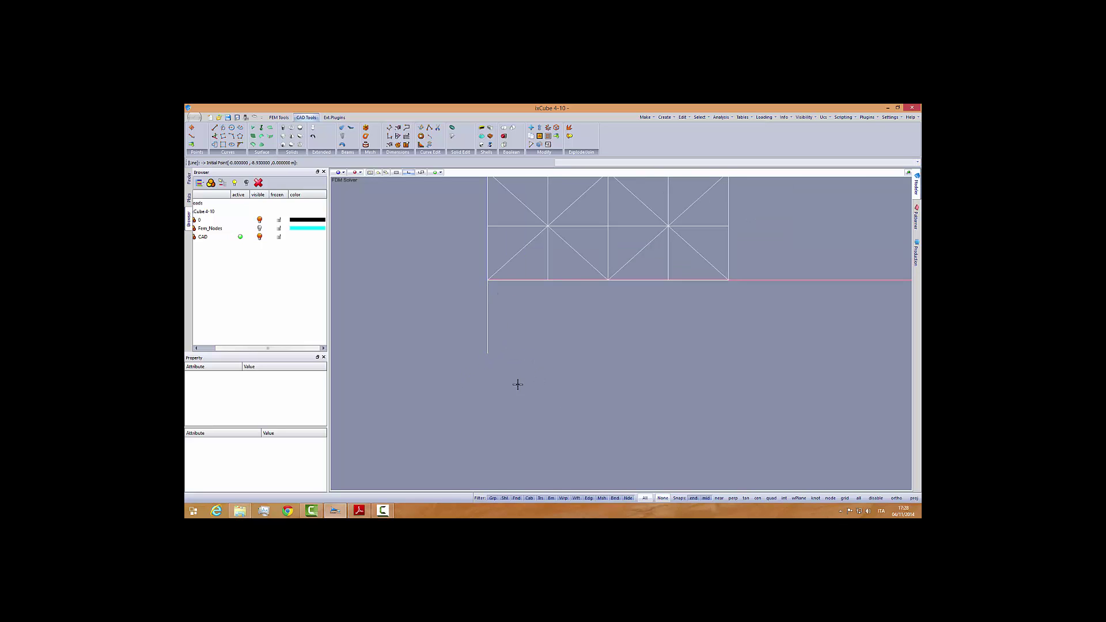
pyautogui.scroll(1, 479, 354)
pyautogui.scroll(1, 470, 289)
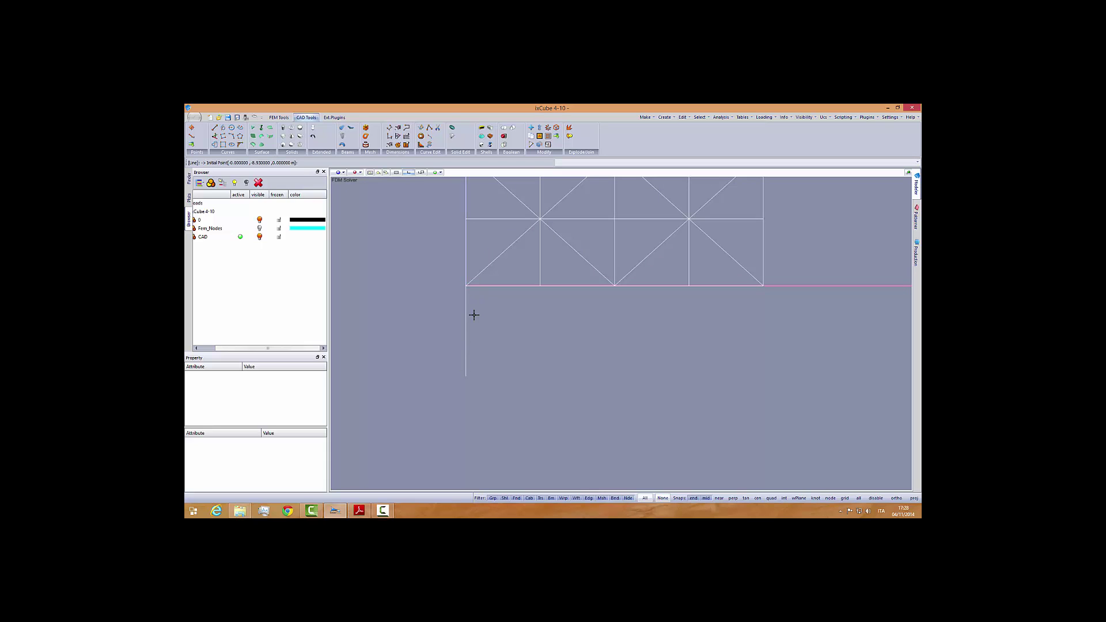
pyautogui.press('Escape')
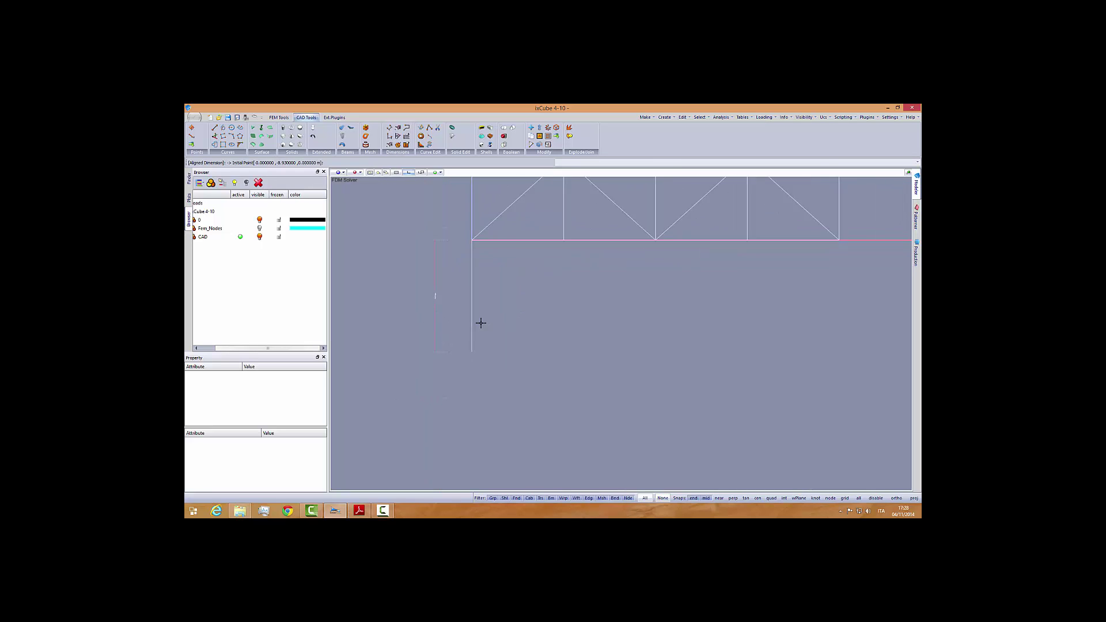
# Review the top truss's 29354 and 14677 dimensions in the pool cover PDF
pyautogui.click(359, 512)
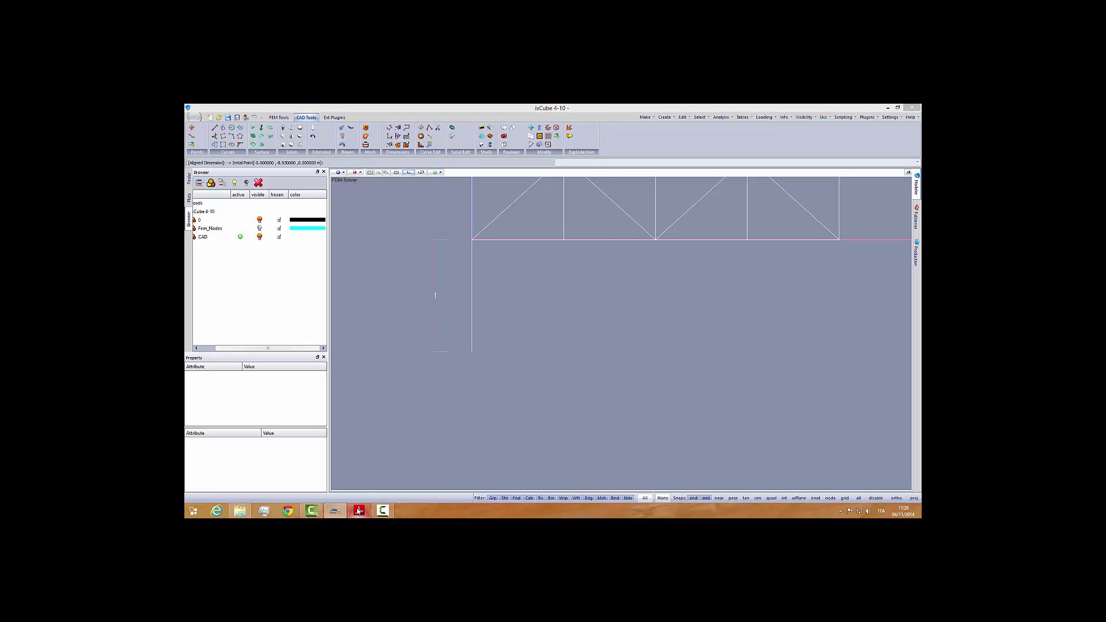
pyautogui.scroll(3, 381, 311)
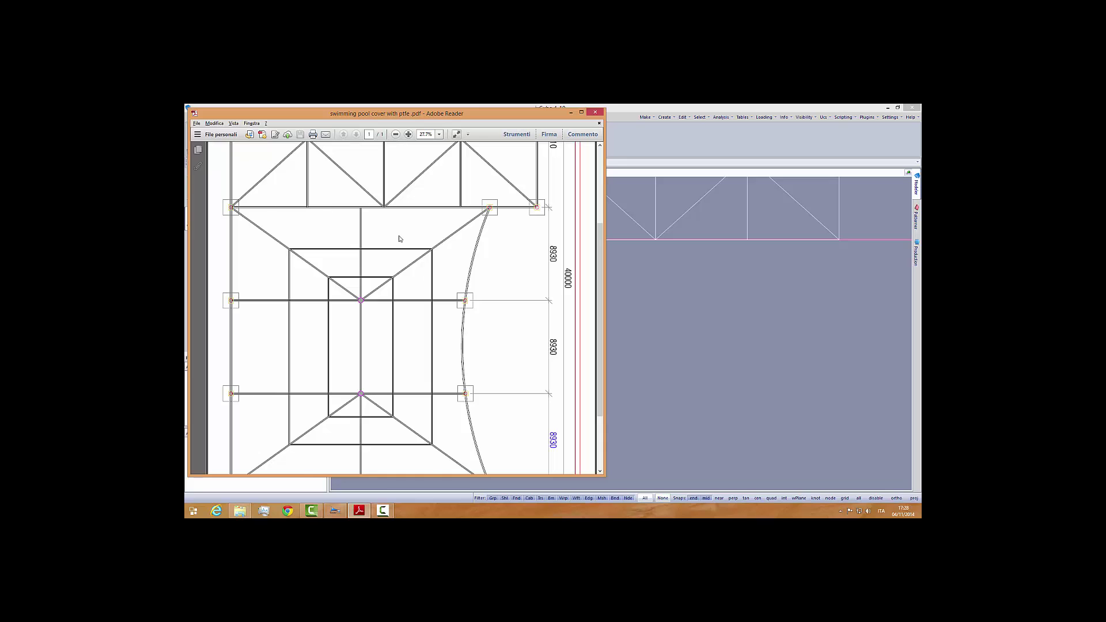
pyautogui.scroll(2, 474, 226)
pyautogui.scroll(1, 484, 251)
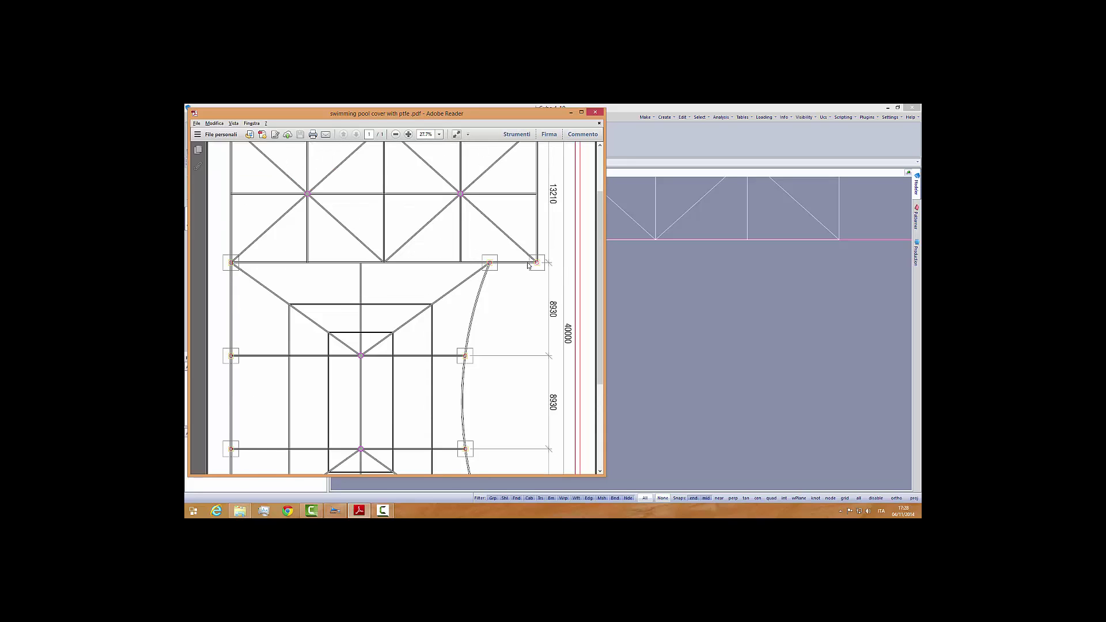
pyautogui.scroll(2, 527, 265)
pyautogui.scroll(2, 521, 267)
pyautogui.scroll(-1, 507, 258)
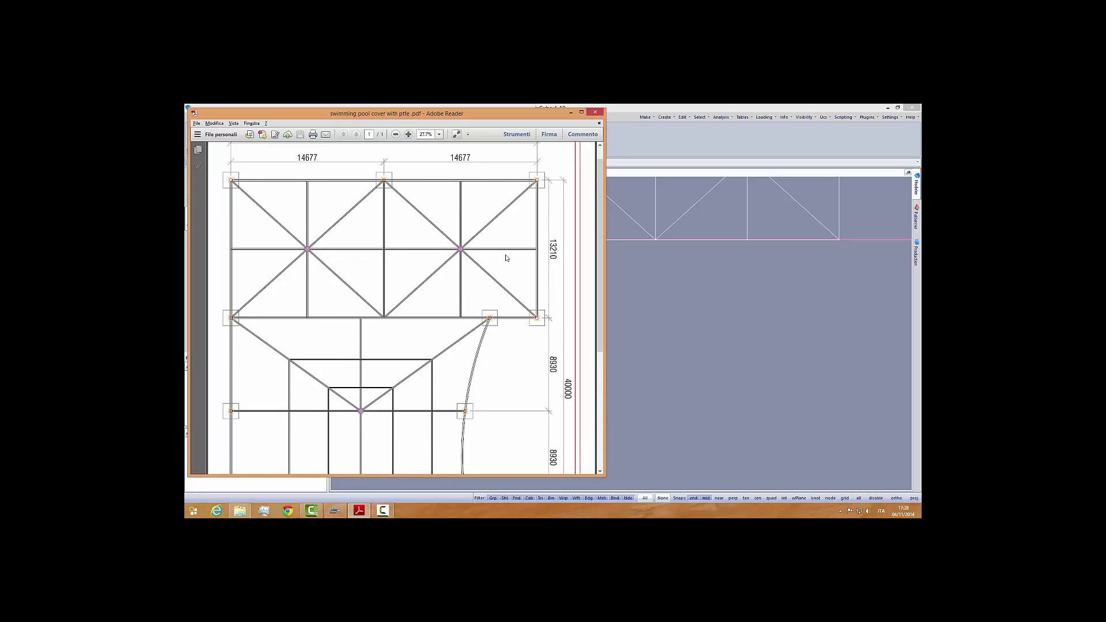
pyautogui.scroll(-1, 506, 267)
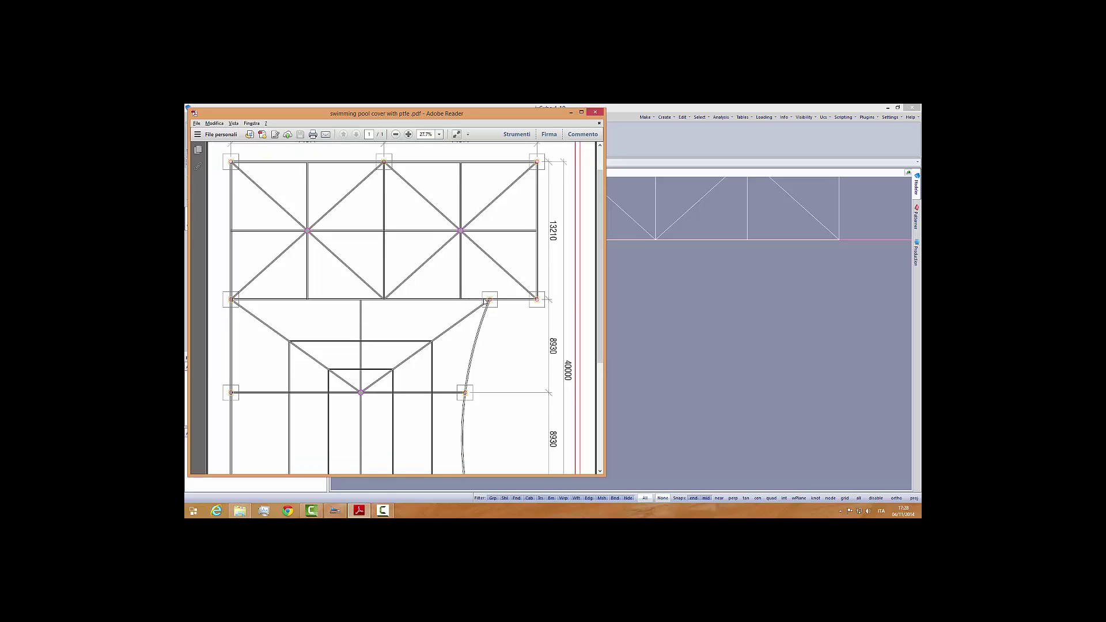
pyautogui.scroll(1, 490, 301)
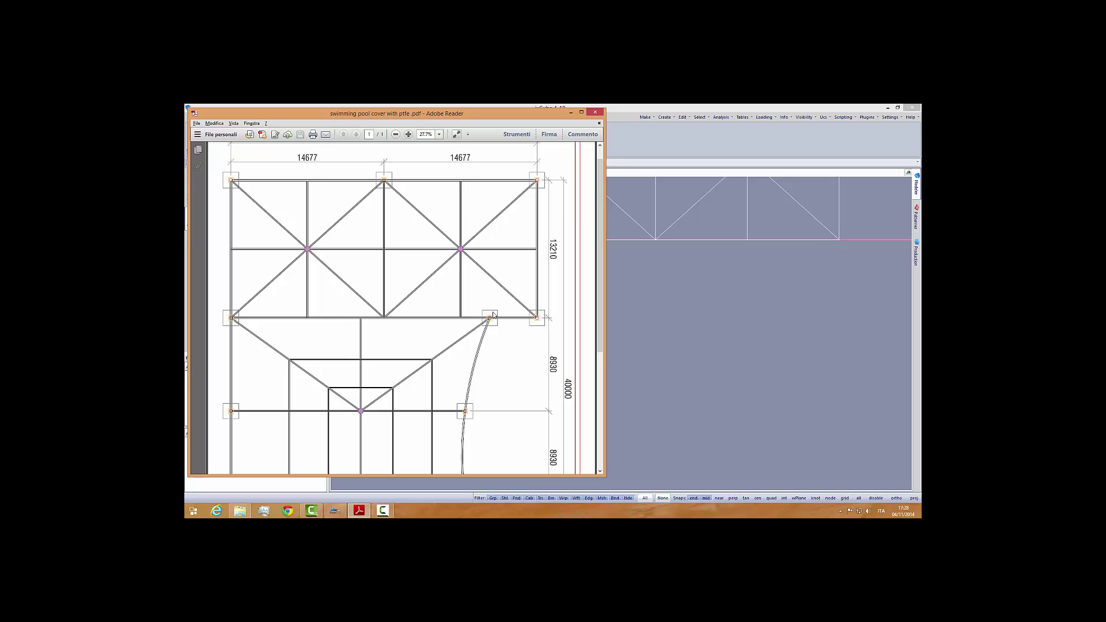
pyautogui.scroll(-6, 472, 309)
pyautogui.scroll(-4, 471, 309)
pyautogui.scroll(5, 471, 307)
pyautogui.scroll(4, 470, 303)
pyautogui.scroll(3, 471, 303)
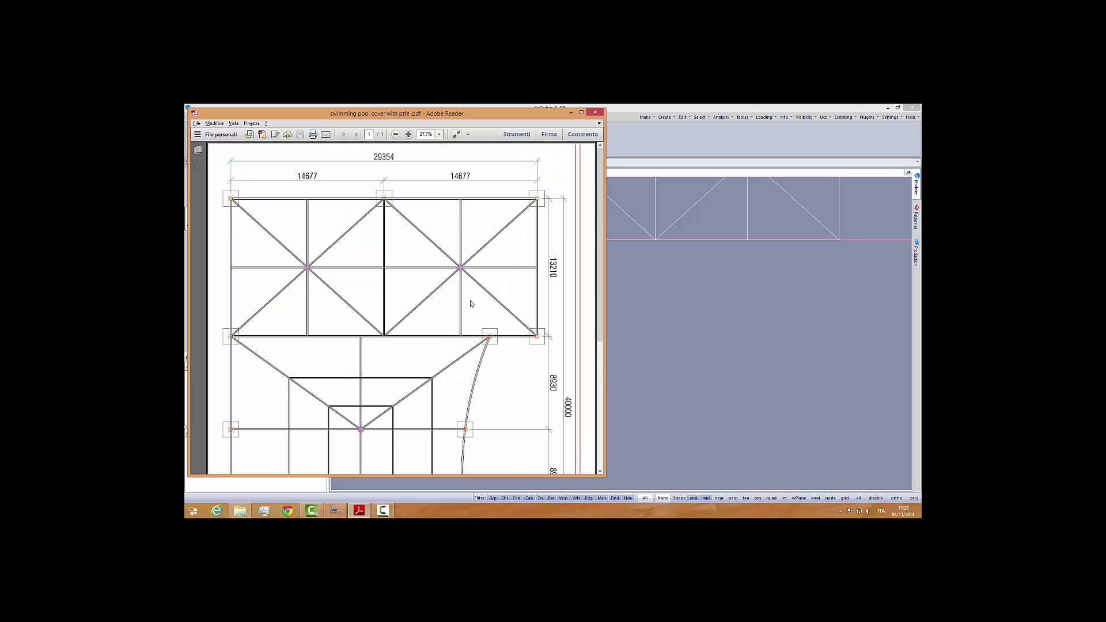
pyautogui.scroll(-1, 471, 303)
# Centre a circle on the bottom chord's middle node and delete the oversized trial circle
pyautogui.click(675, 300)
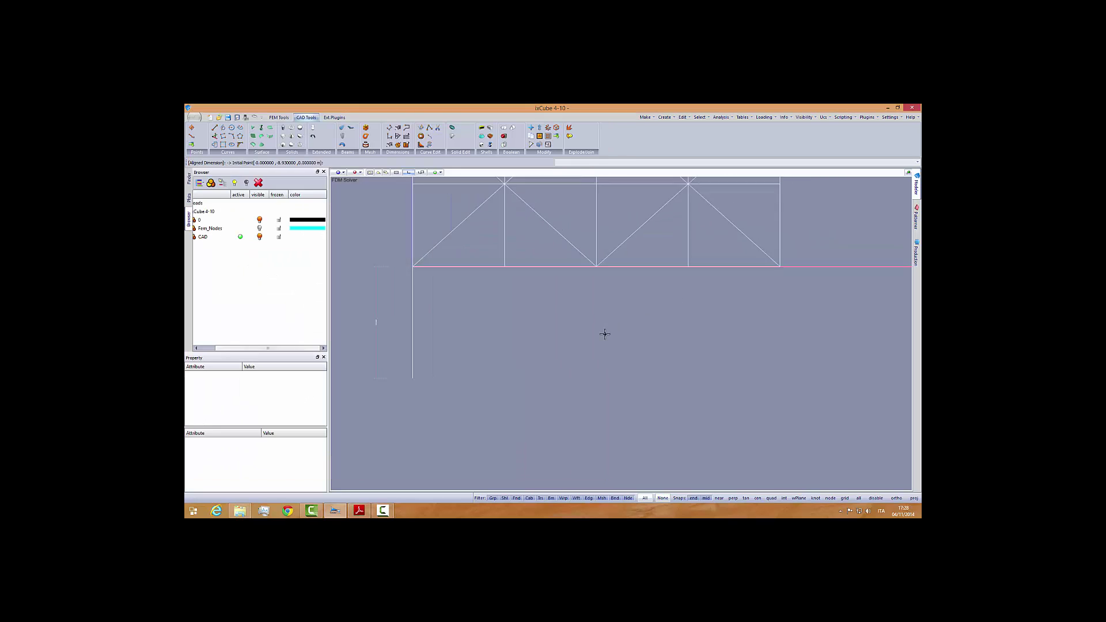
pyautogui.scroll(1, 568, 311)
pyautogui.scroll(1, 511, 287)
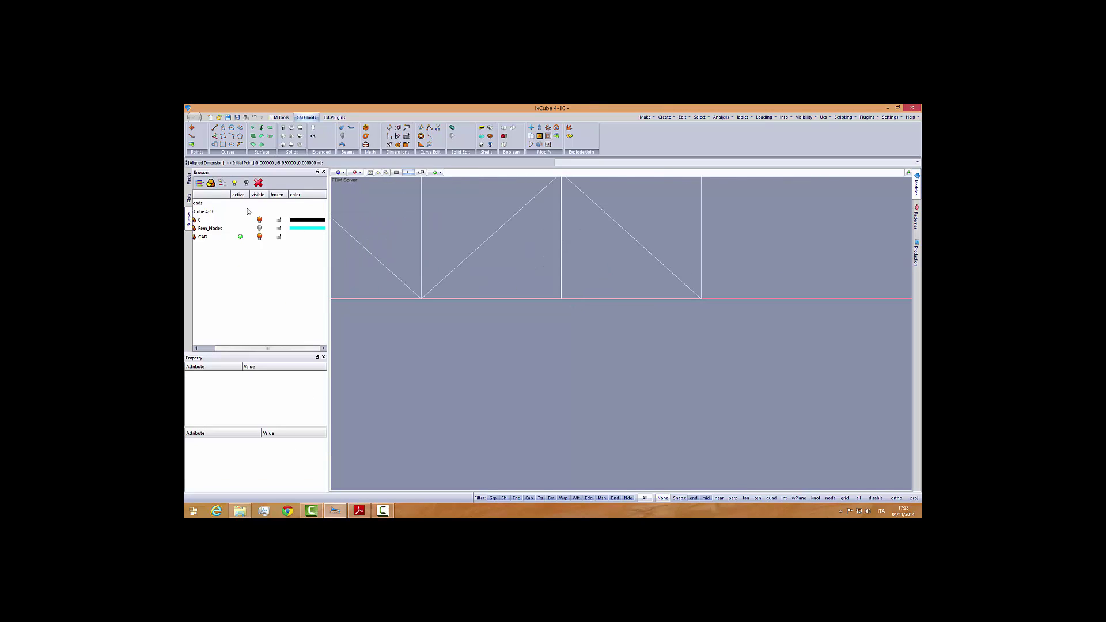
pyautogui.click(233, 131)
pyautogui.click(561, 298)
pyautogui.press('Return')
pyautogui.click(561, 298)
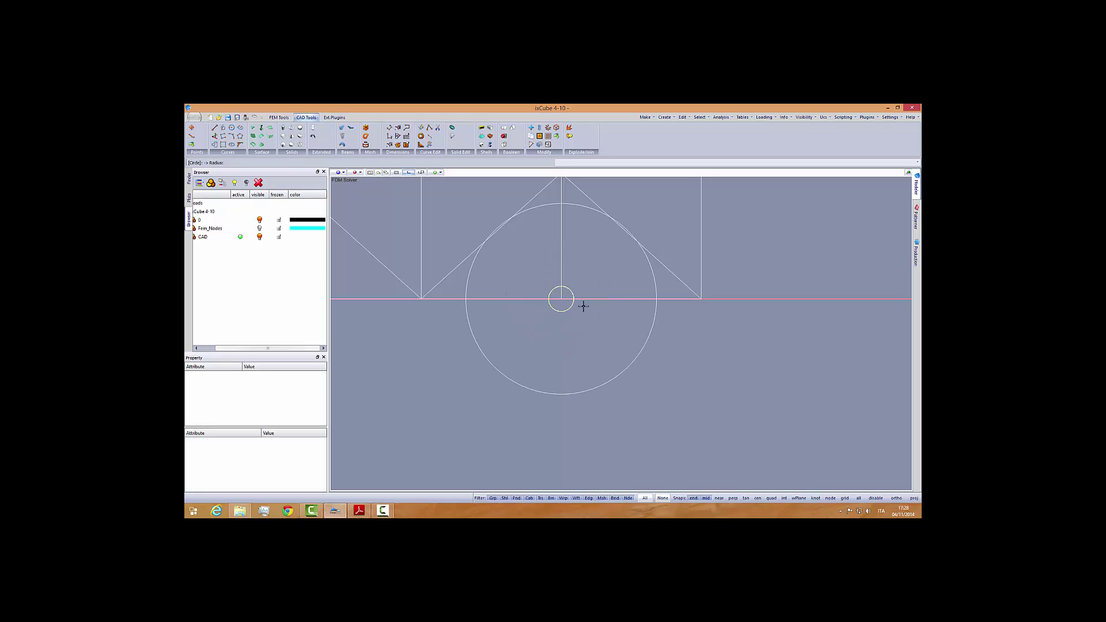
pyautogui.write('3')
pyautogui.press('Return')
pyautogui.press('Escape')
pyautogui.click(640, 339)
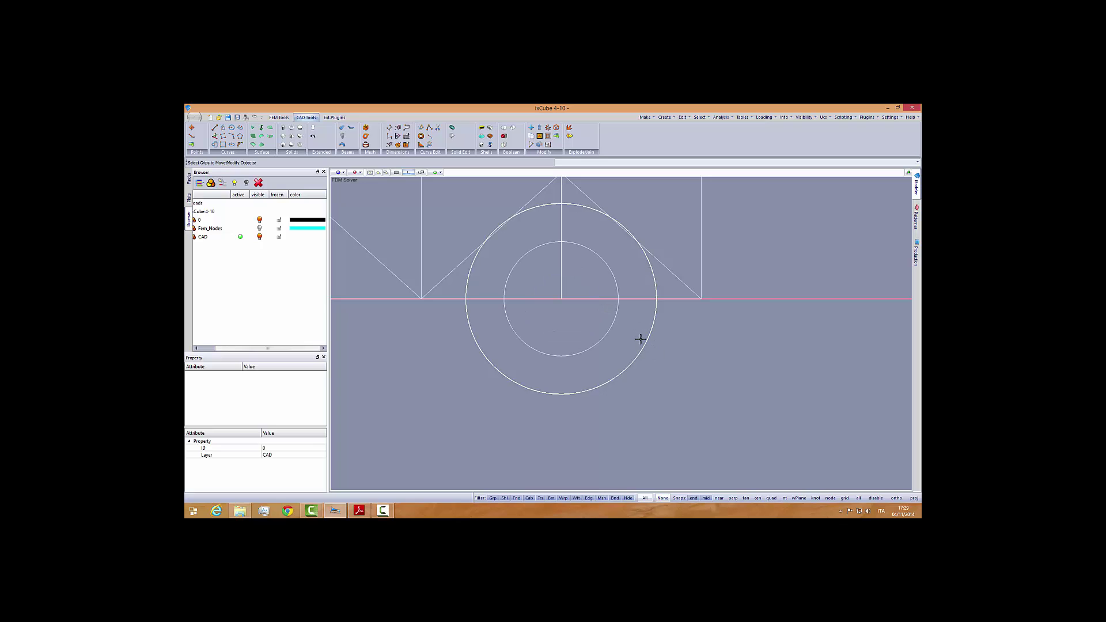
pyautogui.press('Delete')
pyautogui.scroll(-3, 644, 347)
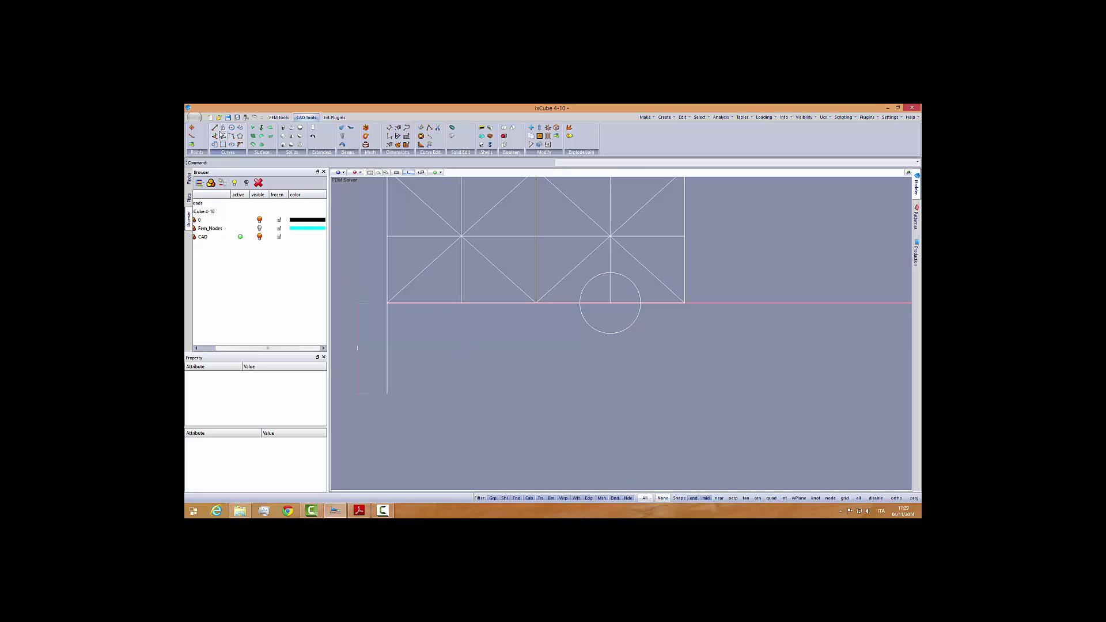
# Draw a vertical line down from the circle-chord intersection and a horizontal line crossing it
pyautogui.click(215, 128)
pyautogui.scroll(1, 682, 331)
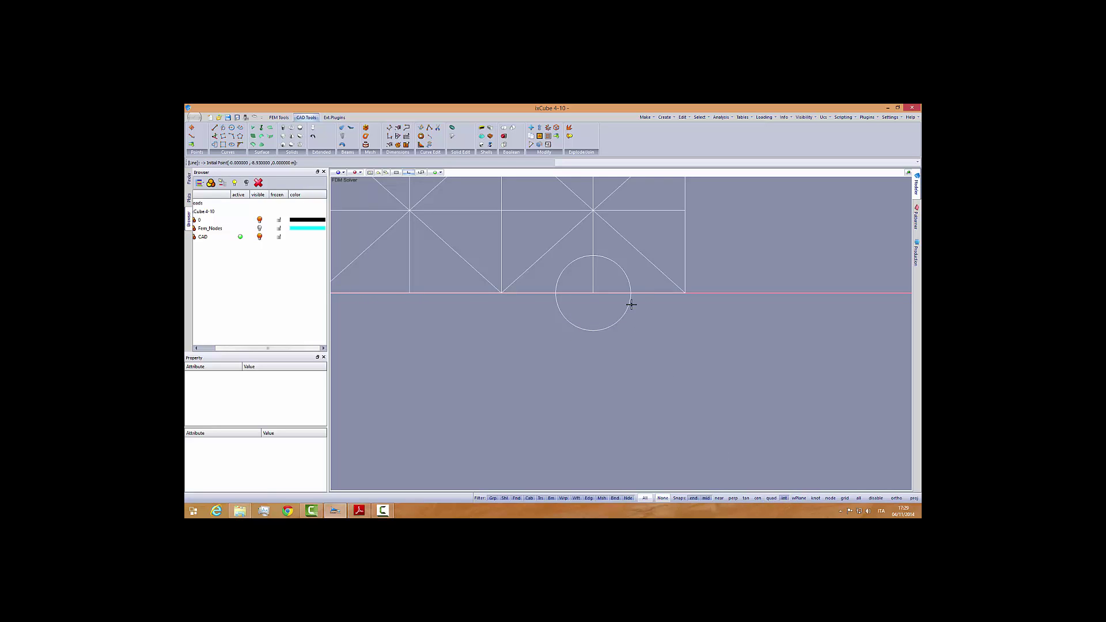
pyautogui.scroll(2, 631, 301)
pyautogui.click(628, 281)
pyautogui.scroll(-2, 640, 304)
pyautogui.scroll(-1, 645, 378)
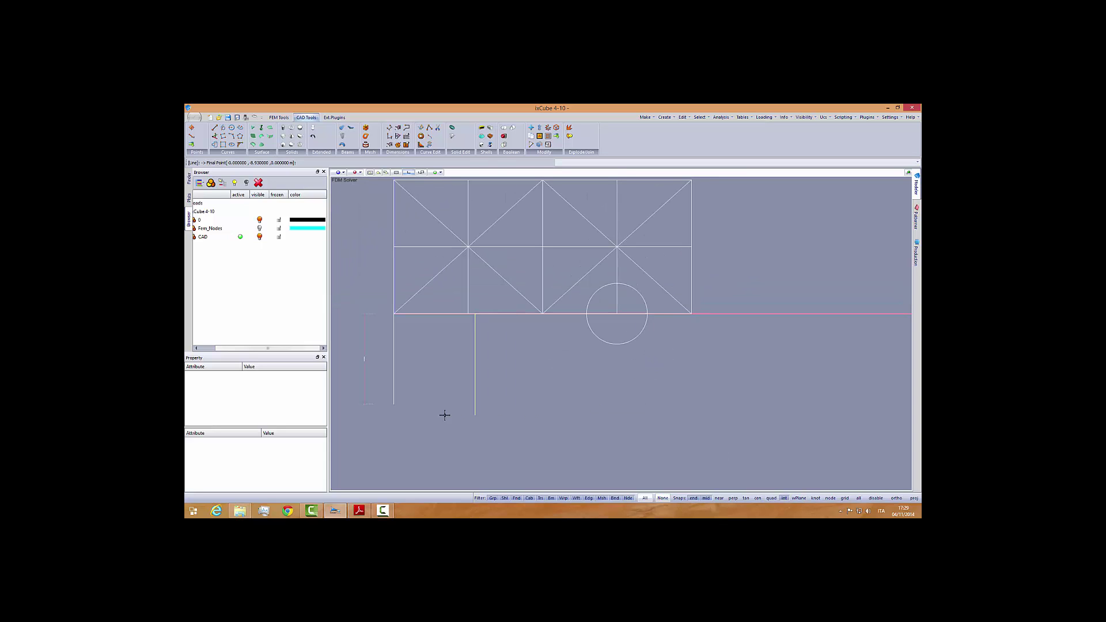
pyautogui.click(627, 423)
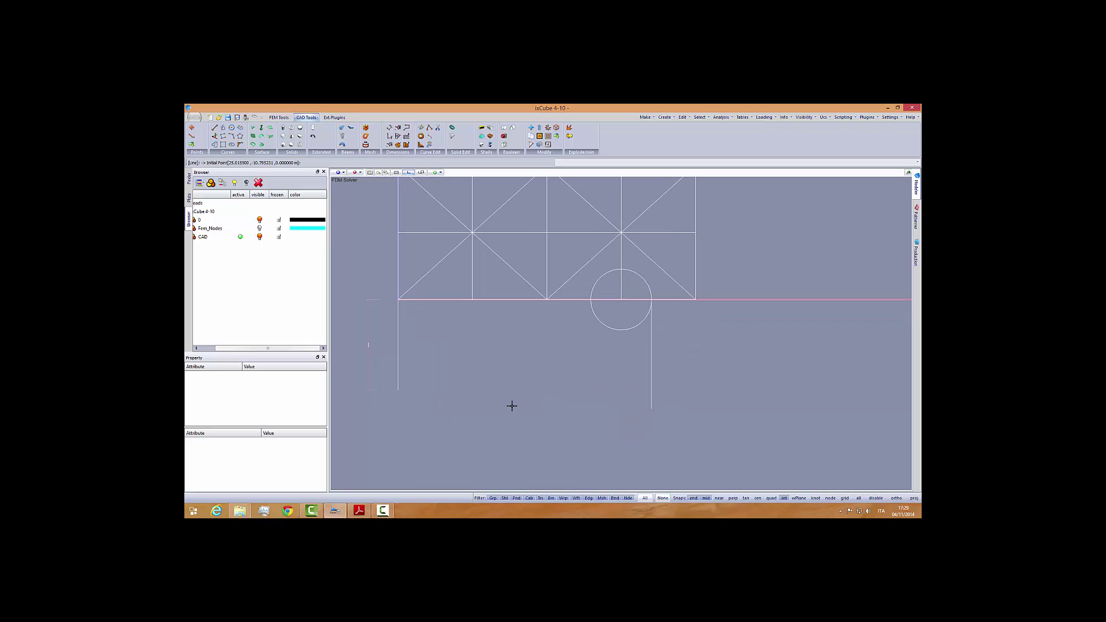
pyautogui.click(399, 389)
pyautogui.click(673, 387)
pyautogui.press('Escape')
# Delete the construction circle and trim off the horizontal line's overhanging stub
pyautogui.click(619, 330)
pyautogui.press('Delete')
pyautogui.scroll(2, 606, 359)
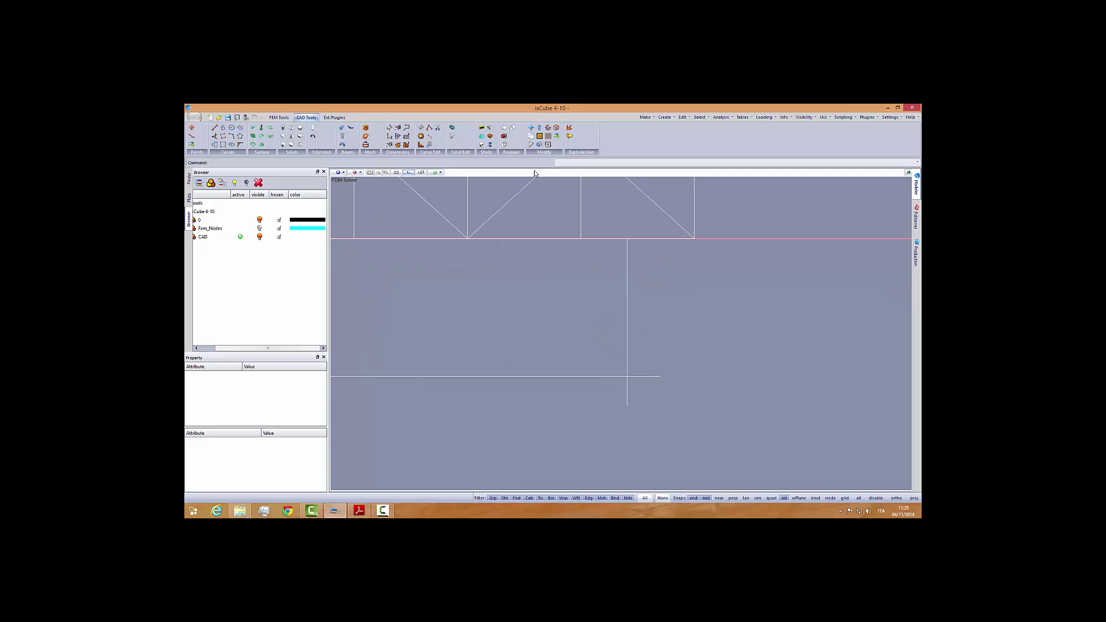
pyautogui.click(438, 130)
pyautogui.moveTo(642, 391); pyautogui.dragTo(613, 364)
pyautogui.press('Return')
pyautogui.click(645, 377)
pyautogui.scroll(-1, 629, 386)
pyautogui.scroll(-1, 689, 371)
pyautogui.scroll(-2, 655, 377)
pyautogui.press('Escape')
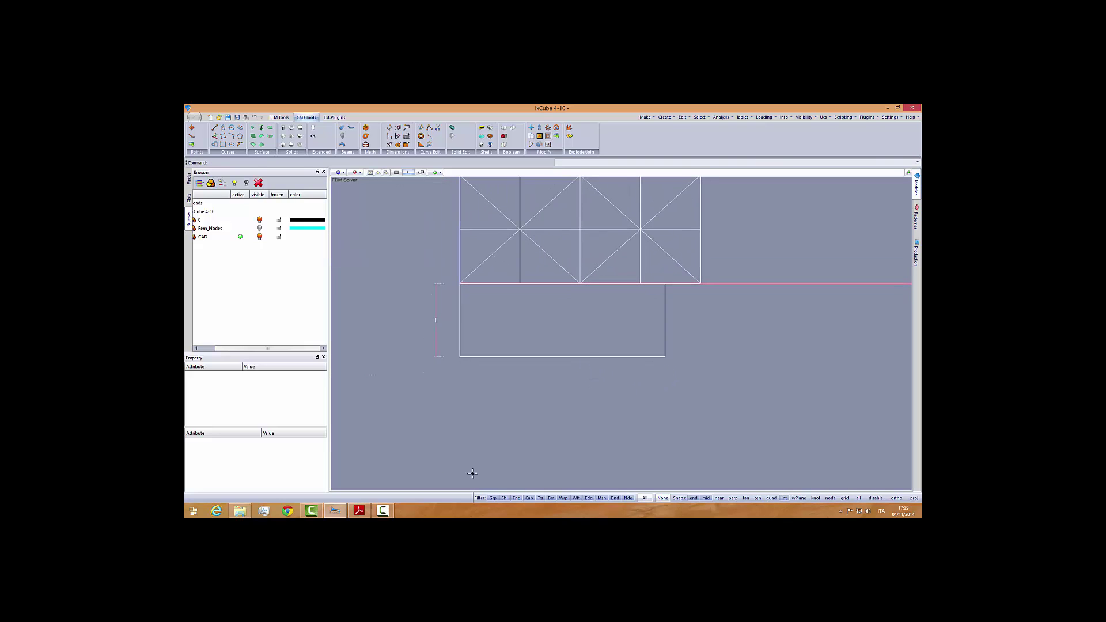
pyautogui.click(360, 509)
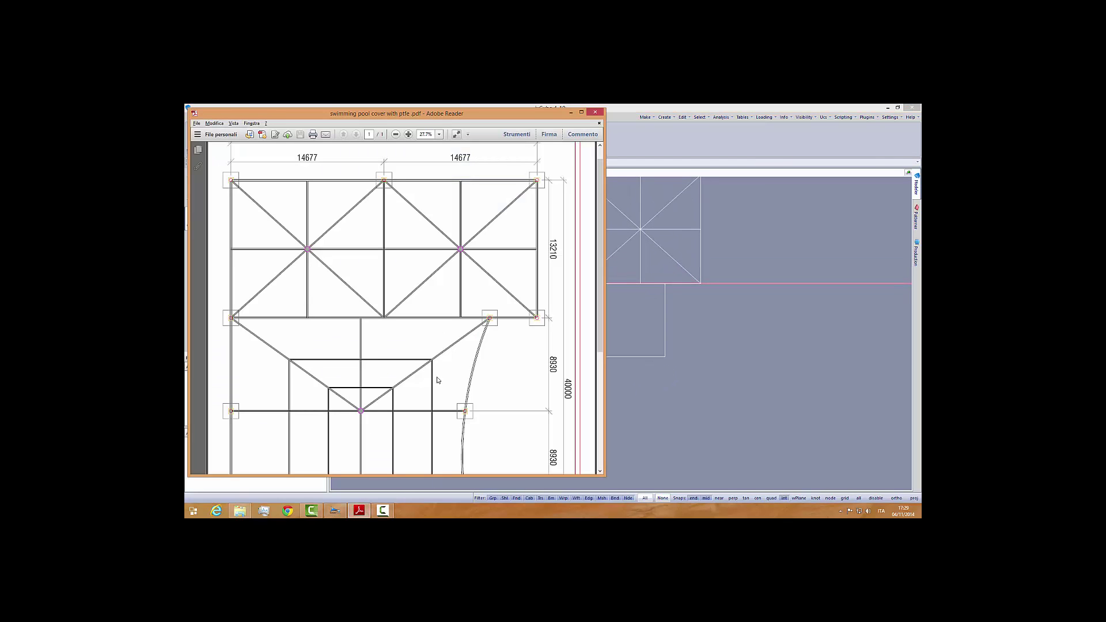
pyautogui.scroll(-2, 400, 322)
pyautogui.scroll(-1, 408, 323)
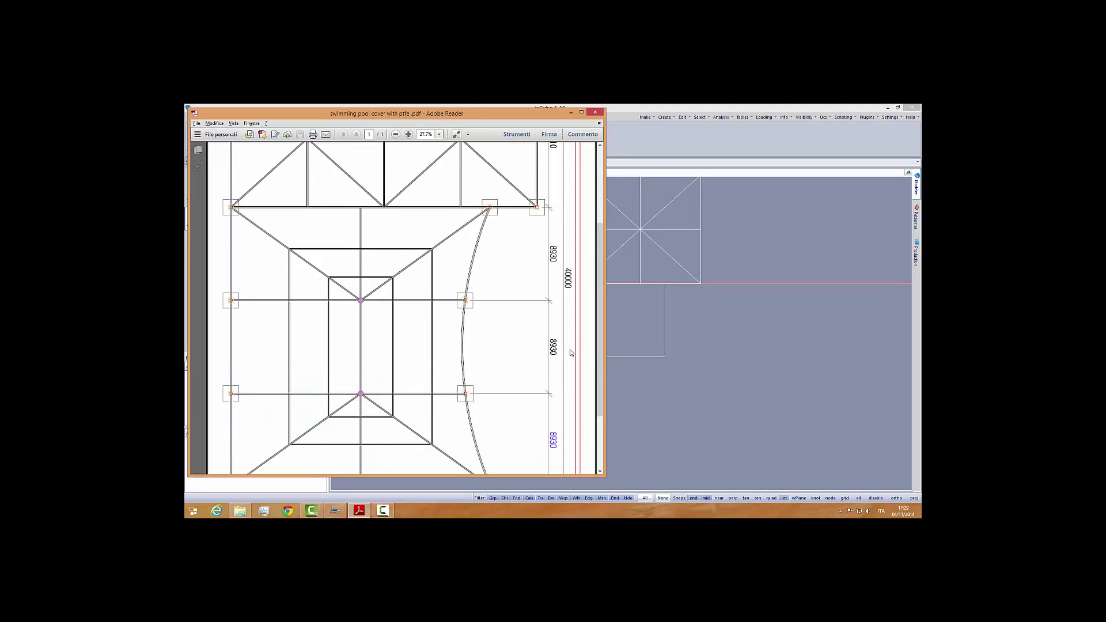
# Copy the rectangle below the truss from its corner, placing two copies downward
pyautogui.click(639, 378)
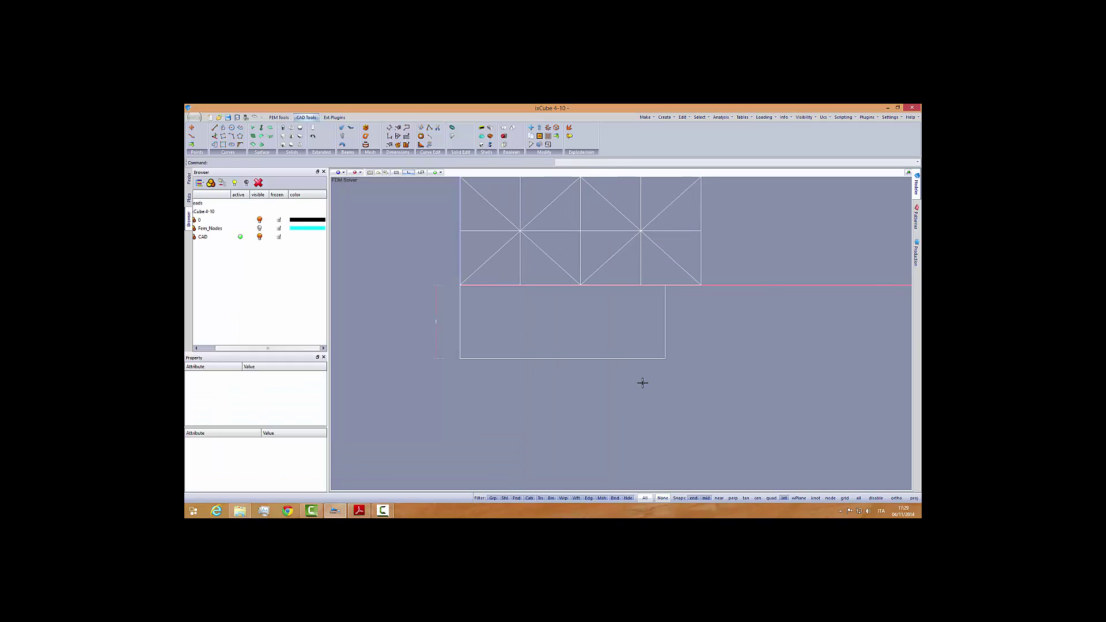
pyautogui.click(360, 510)
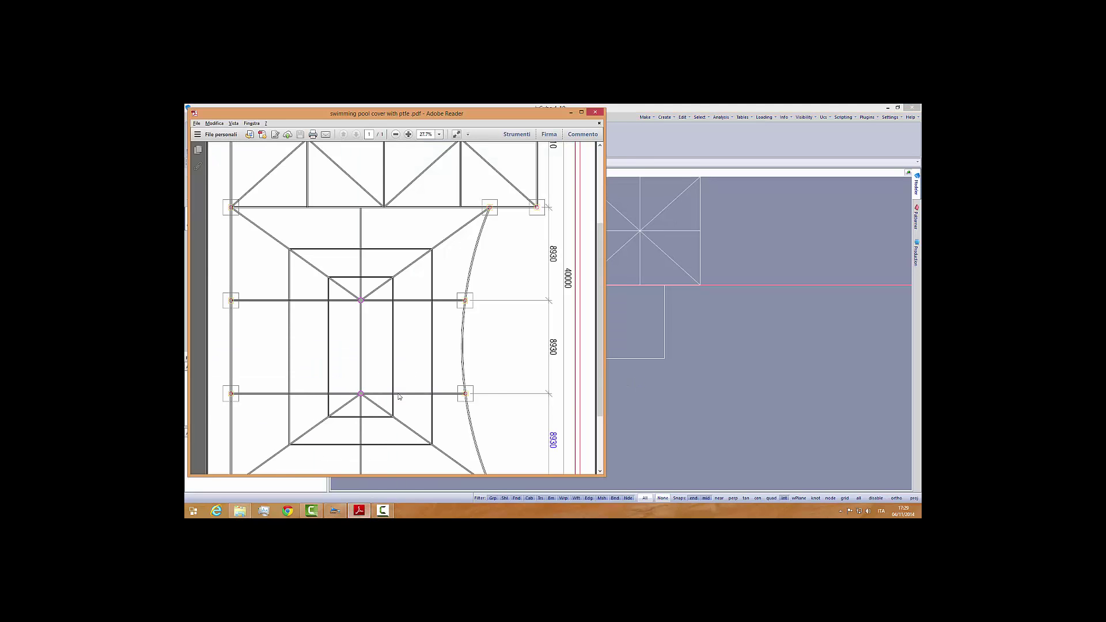
pyautogui.click(644, 413)
pyautogui.press('Return')
pyautogui.click(460, 339)
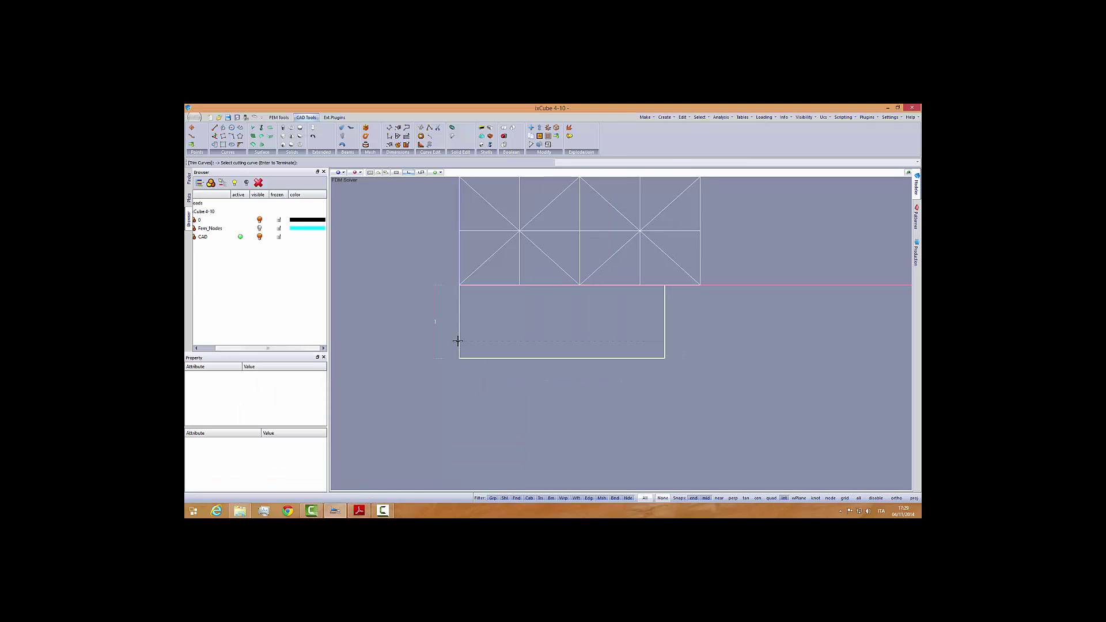
pyautogui.click(533, 137)
pyautogui.click(460, 286)
pyautogui.click(458, 356)
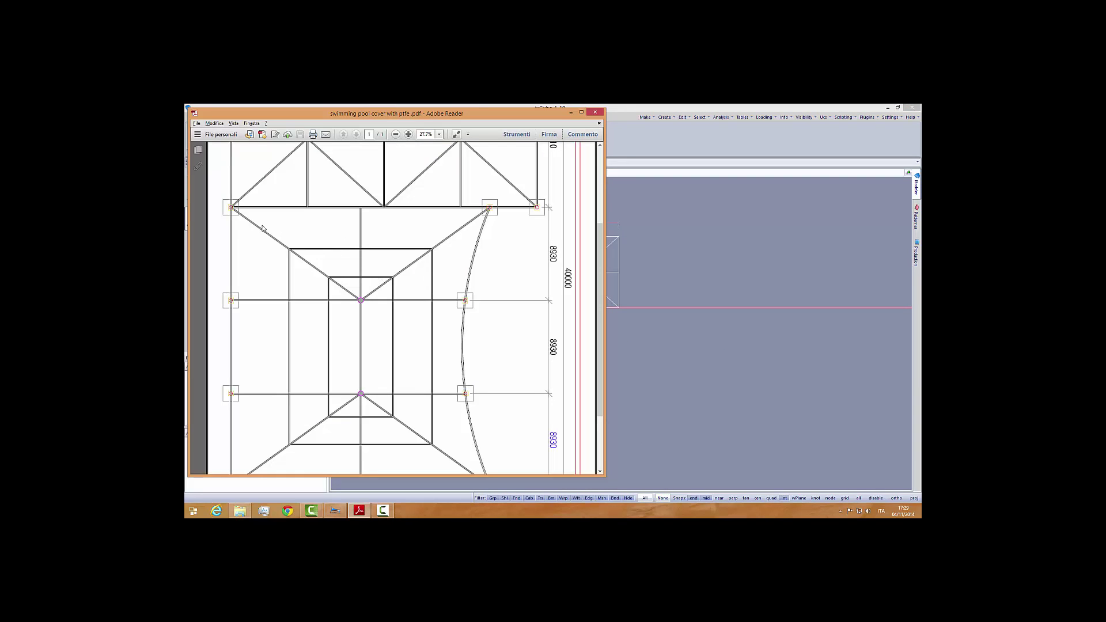
pyautogui.scroll(-1, 408, 247)
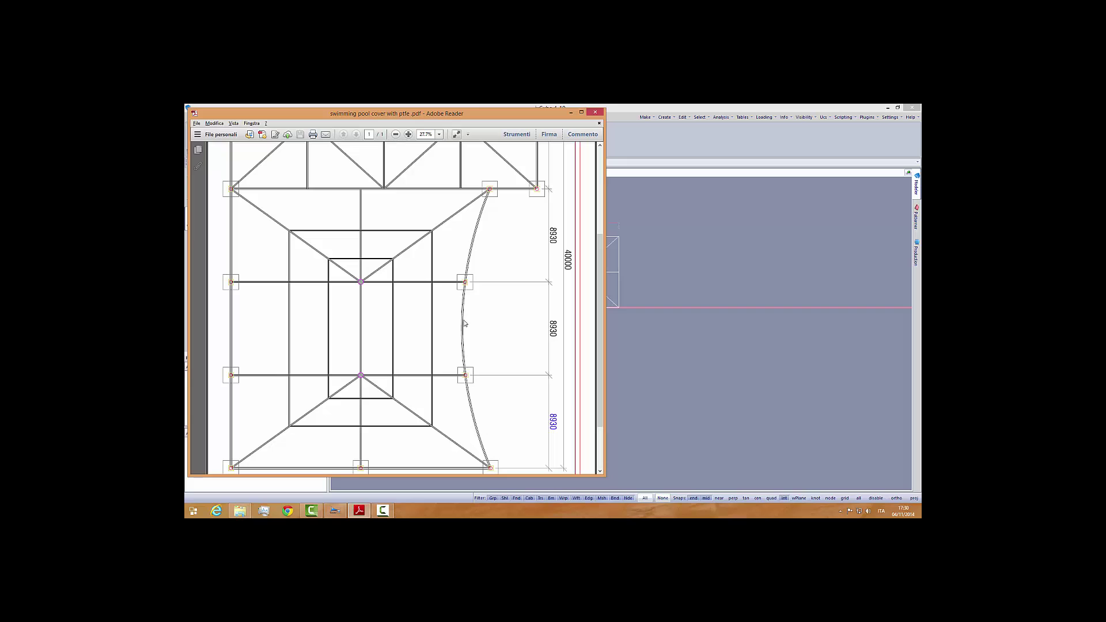
# Draw a vertical centre line from the bottom edge's midpoint to the truss chord node
pyautogui.click(659, 344)
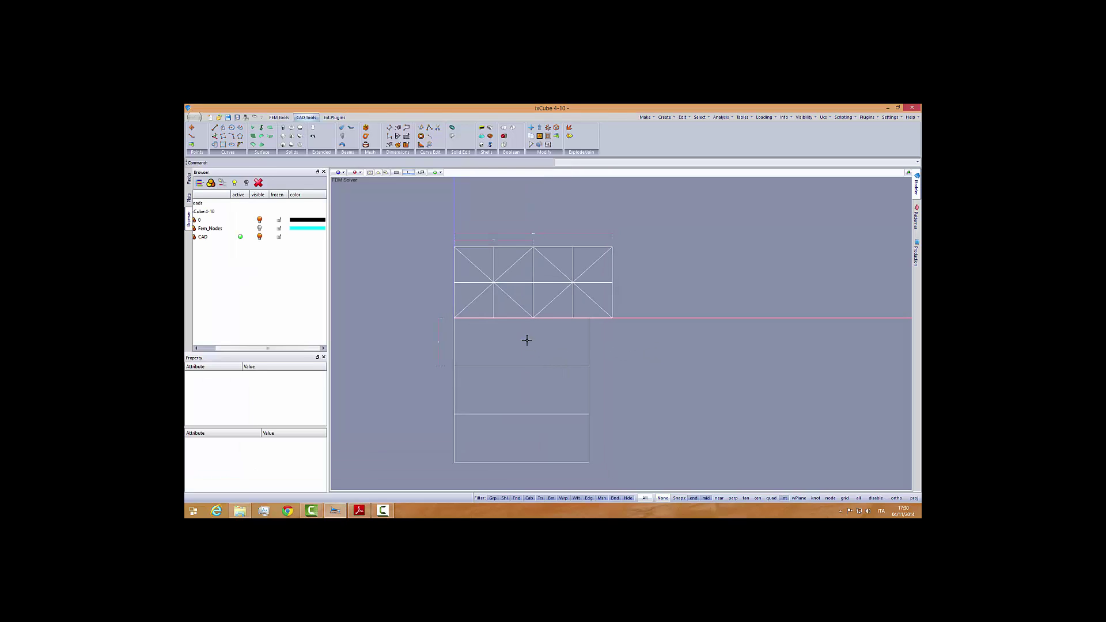
pyautogui.scroll(1, 528, 329)
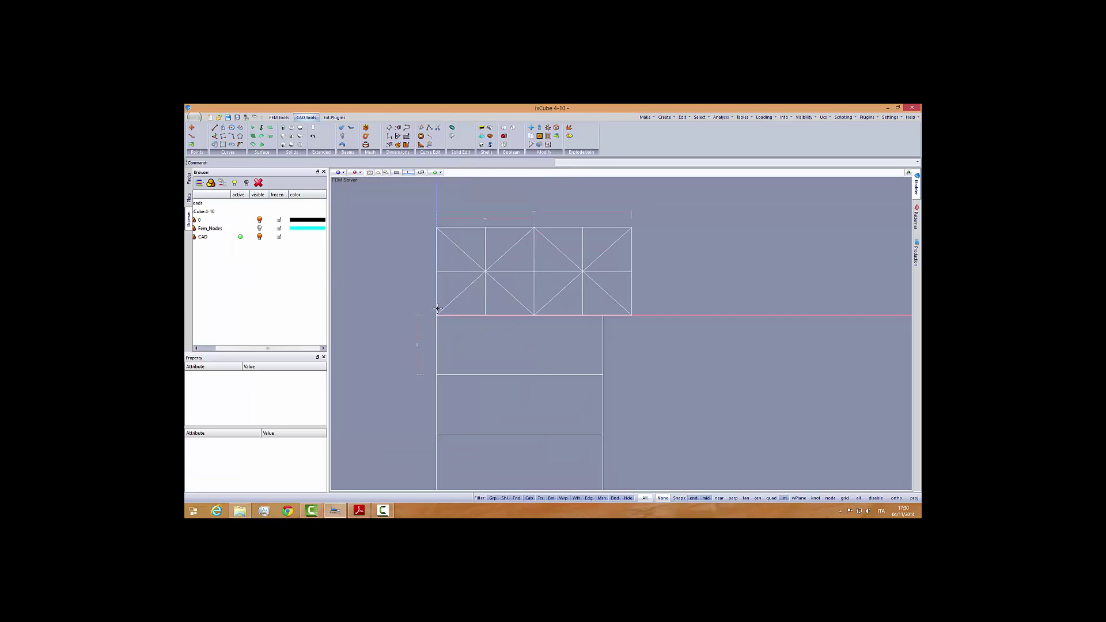
pyautogui.scroll(-1, 451, 335)
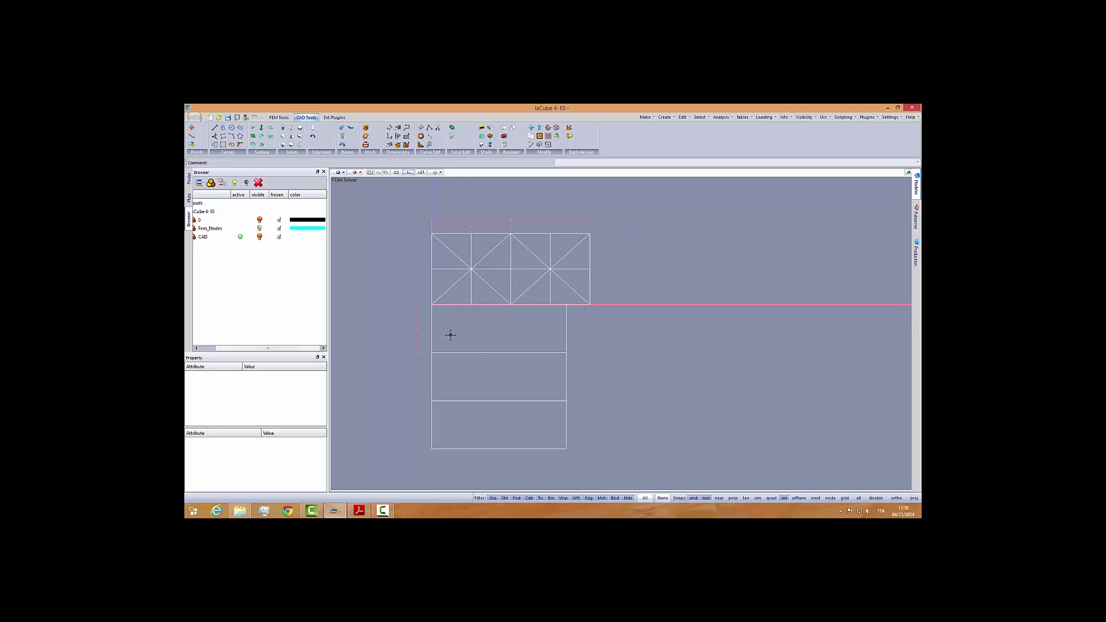
pyautogui.click(216, 127)
pyautogui.click(498, 447)
pyautogui.scroll(1, 500, 320)
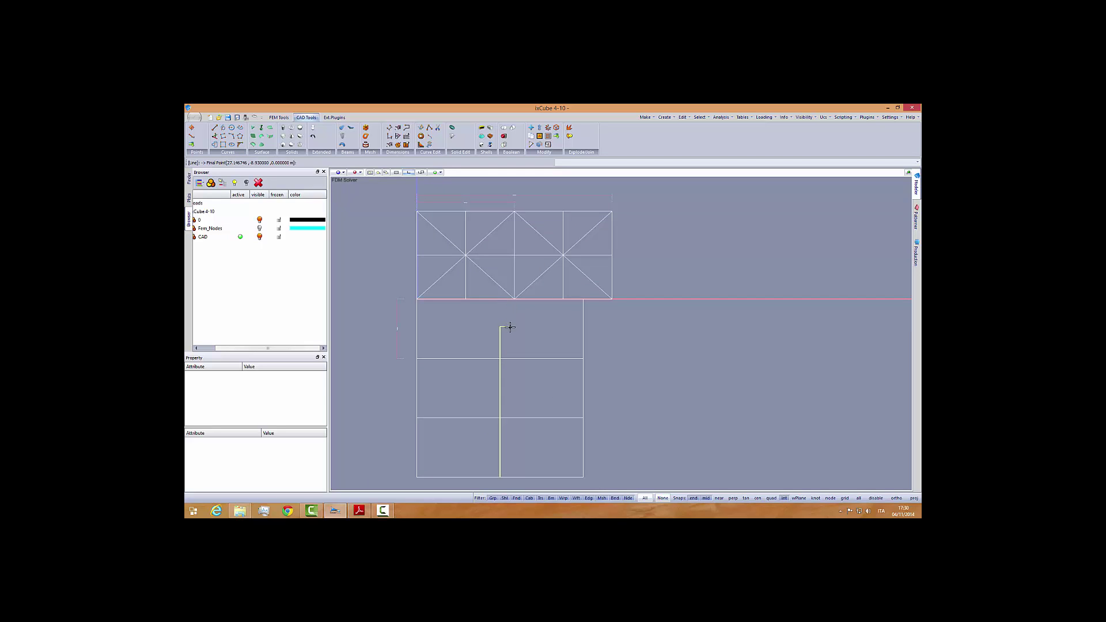
pyautogui.scroll(1, 507, 321)
pyautogui.scroll(1, 507, 318)
pyautogui.scroll(-1, 510, 308)
pyautogui.scroll(1, 509, 298)
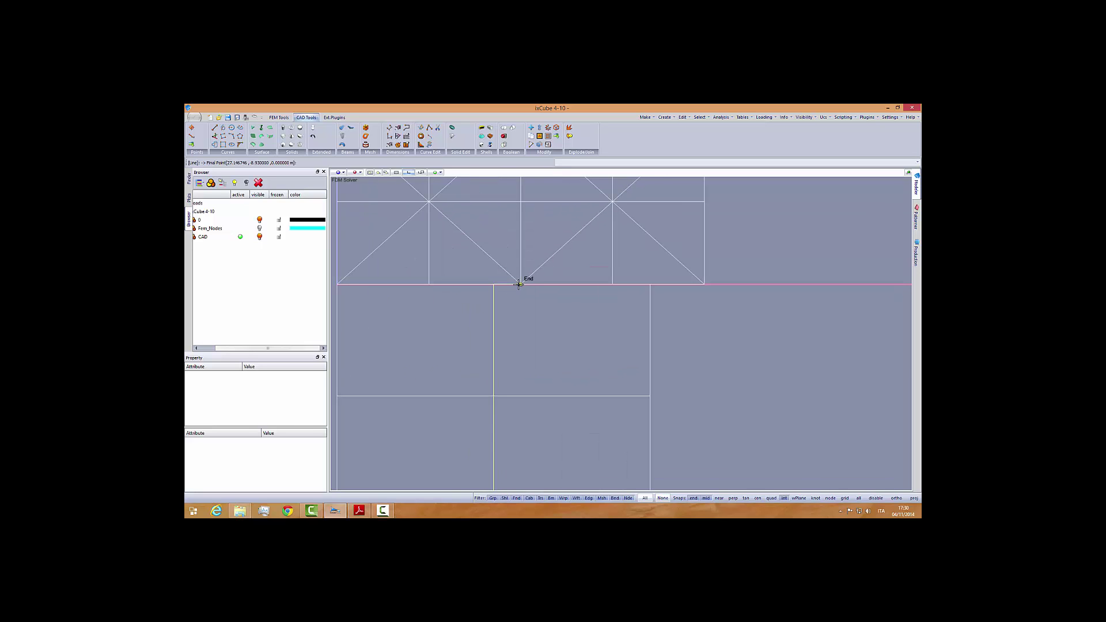
pyautogui.click(518, 284)
pyautogui.scroll(-1, 547, 317)
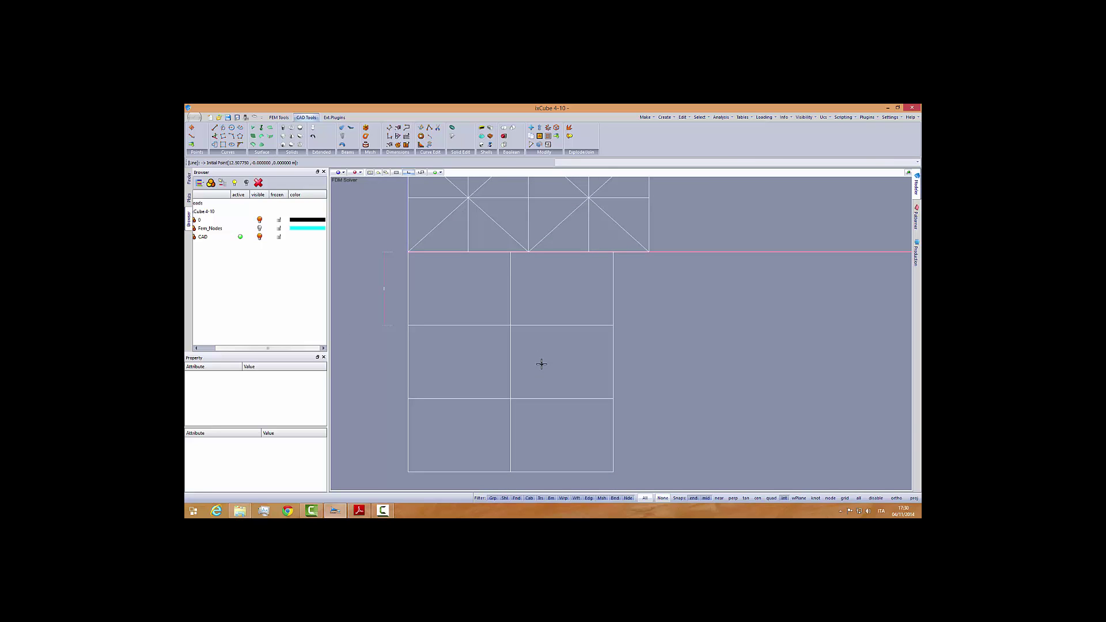
pyautogui.click(359, 510)
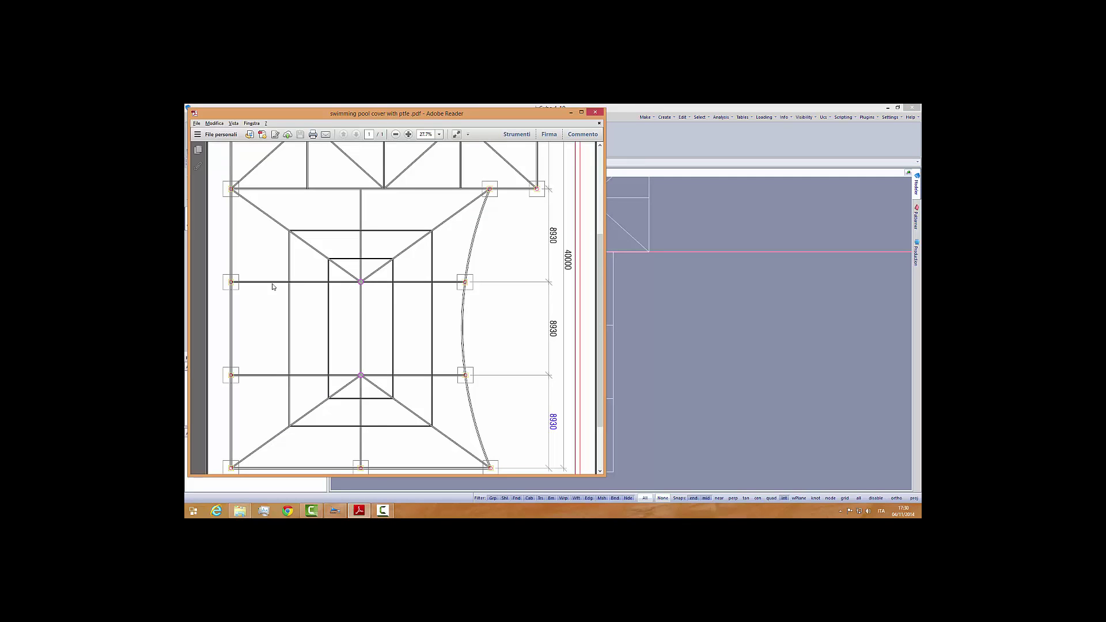
# Cancel the pending line, check the pool cover PDF, then return to the drawing
pyautogui.click(669, 366)
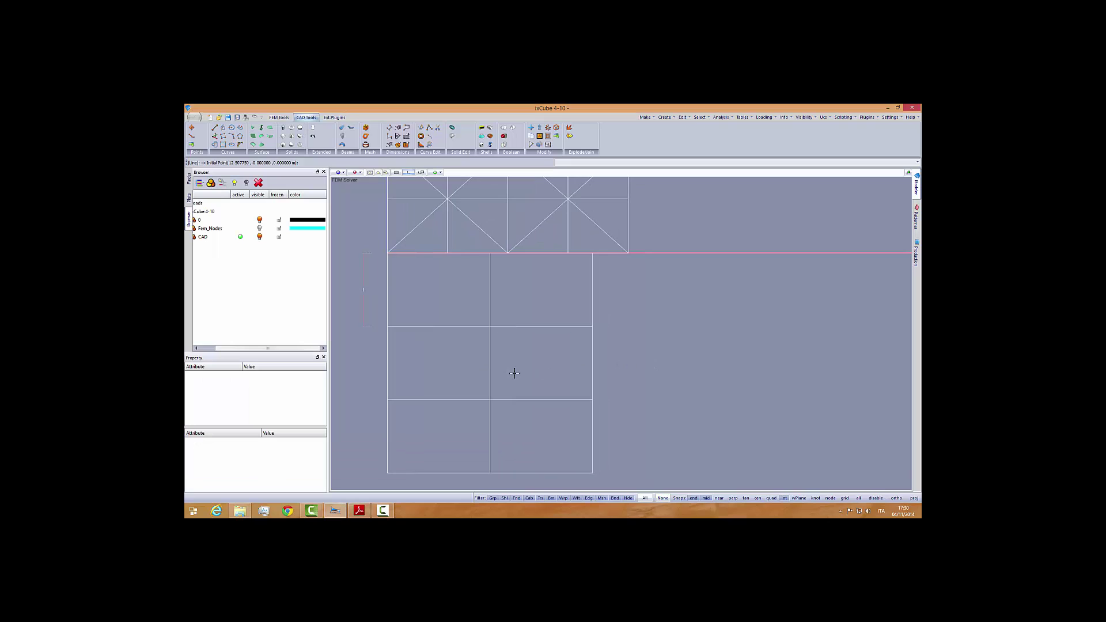
pyautogui.press('Escape')
pyautogui.click(359, 511)
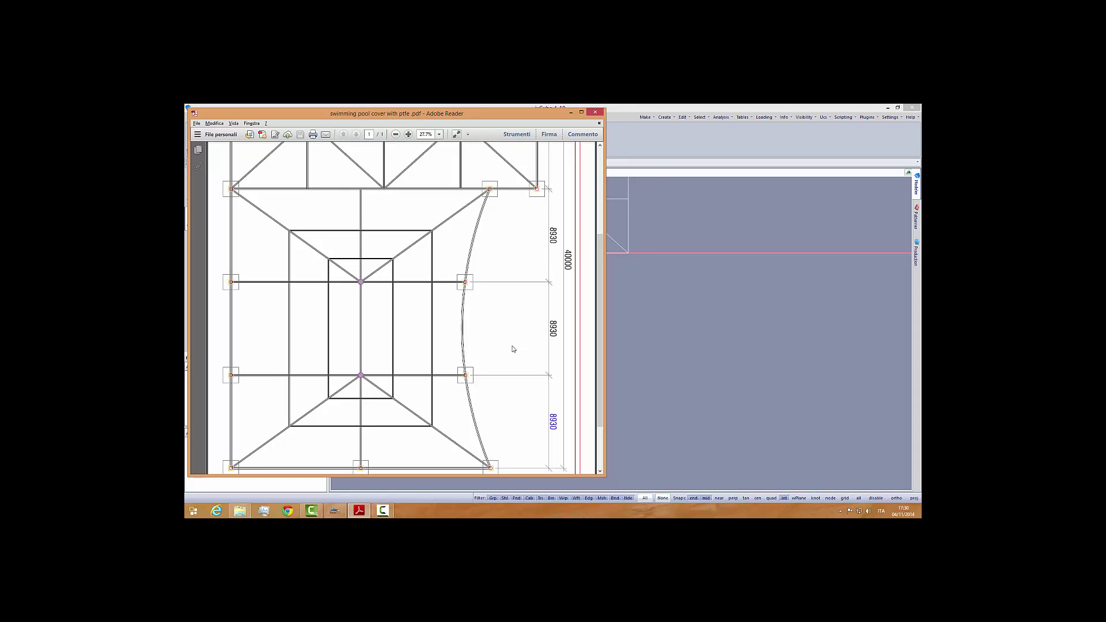
pyautogui.click(648, 339)
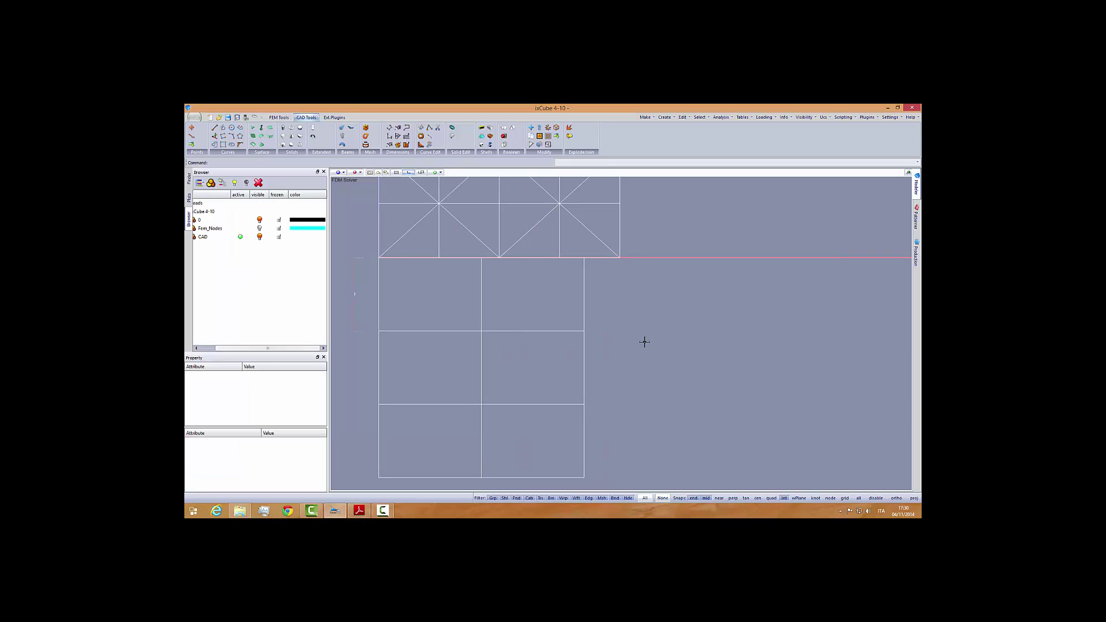
# Draw a vertical line from the top edge to the bottom edge near the right side
pyautogui.click(215, 129)
pyautogui.click(559, 258)
pyautogui.scroll(-1, 558, 292)
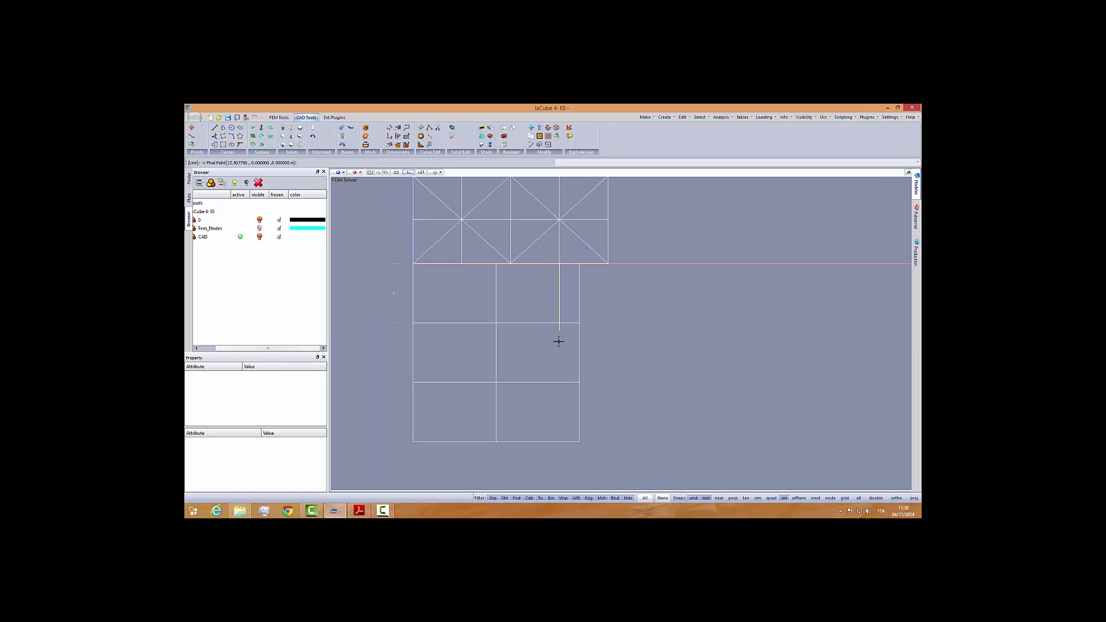
pyautogui.click(578, 442)
pyautogui.moveTo(611, 415); pyautogui.dragTo(596, 405, button='middle')
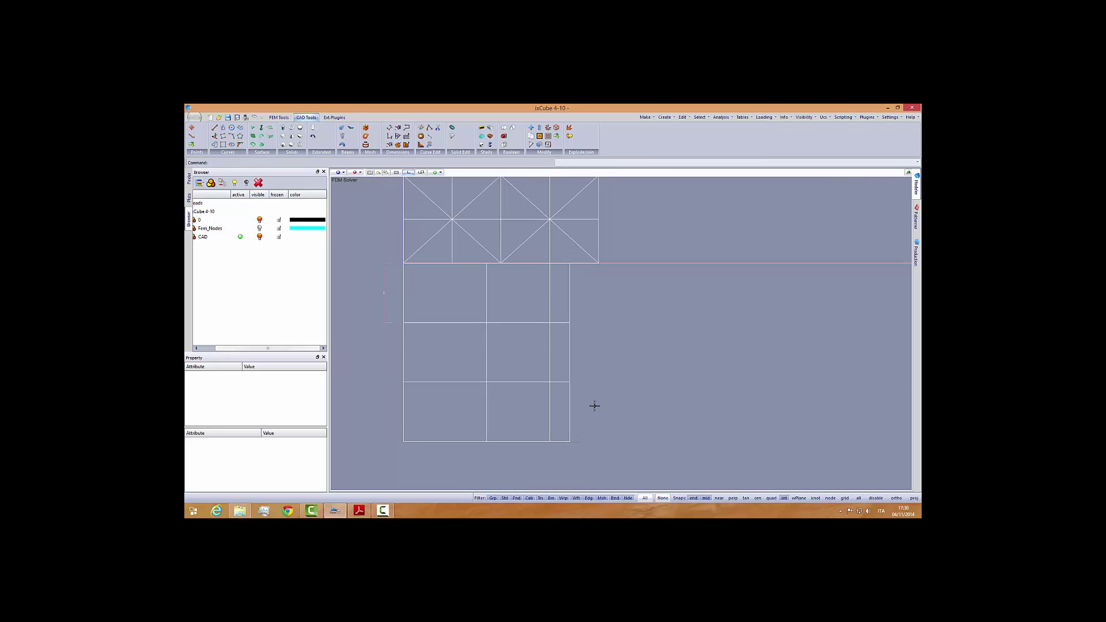
# Draw a three-point arc from the top-right to the bottom-right corner, bowing through the middle
pyautogui.click(234, 138)
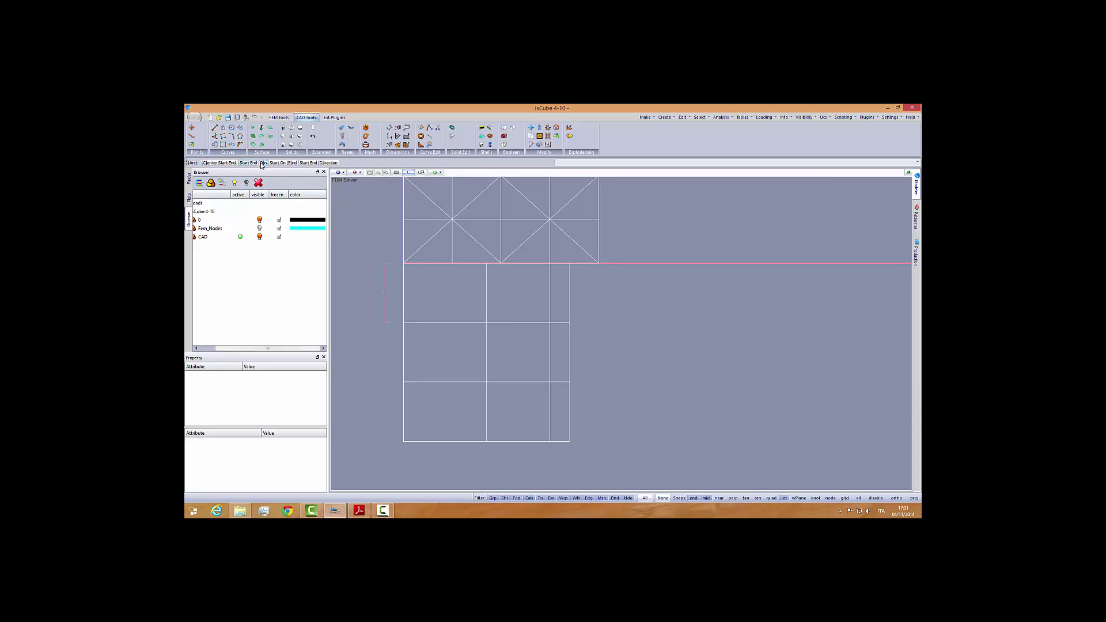
pyautogui.click(255, 163)
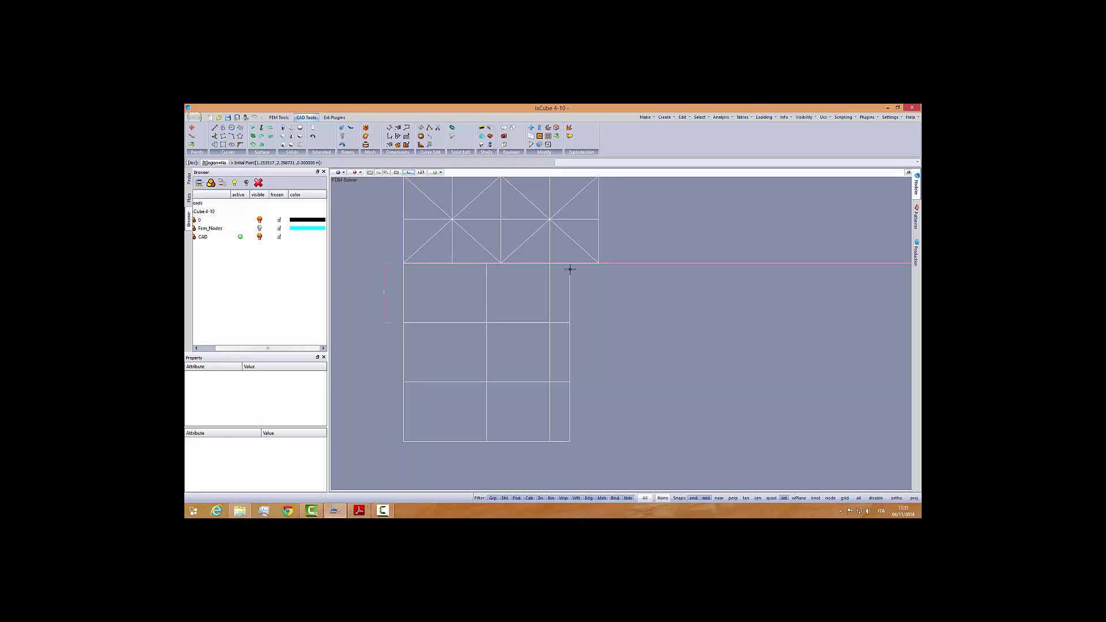
pyautogui.click(570, 264)
pyautogui.click(569, 441)
pyautogui.click(550, 353)
pyautogui.moveTo(513, 406)
pyautogui.mouseDown(button='middle')
pyautogui.moveTo(527, 396)
pyautogui.moveTo(523, 422)
pyautogui.mouseUp(button='middle')
pyautogui.press('Escape')
pyautogui.click(358, 511)
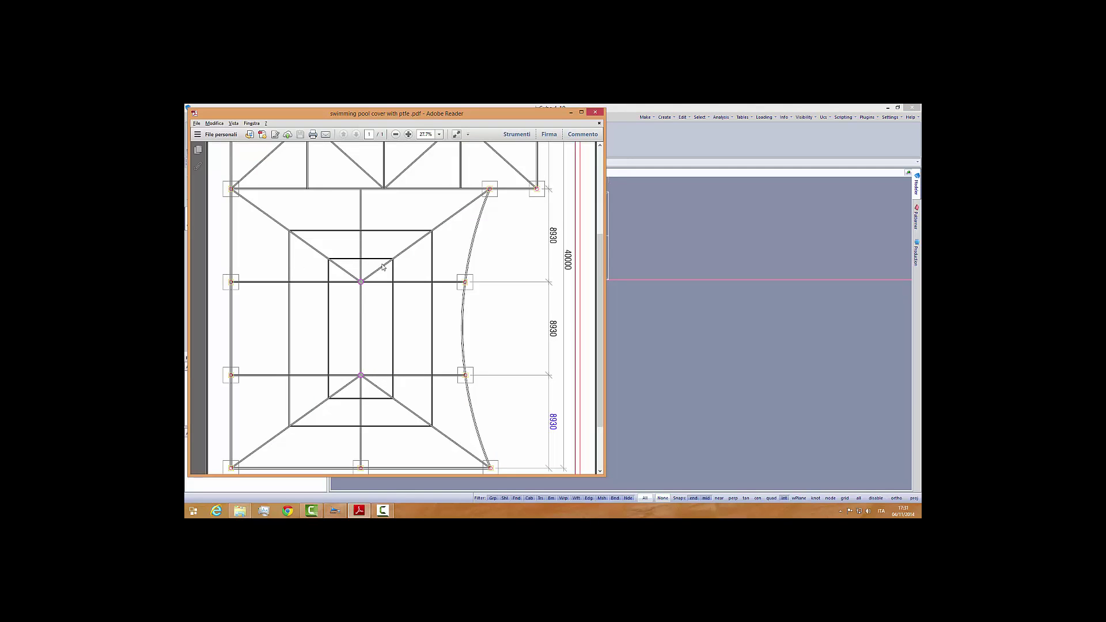
# Draw diagonals from the bottom and top corners to the centre line, forming two triangles
pyautogui.click(625, 356)
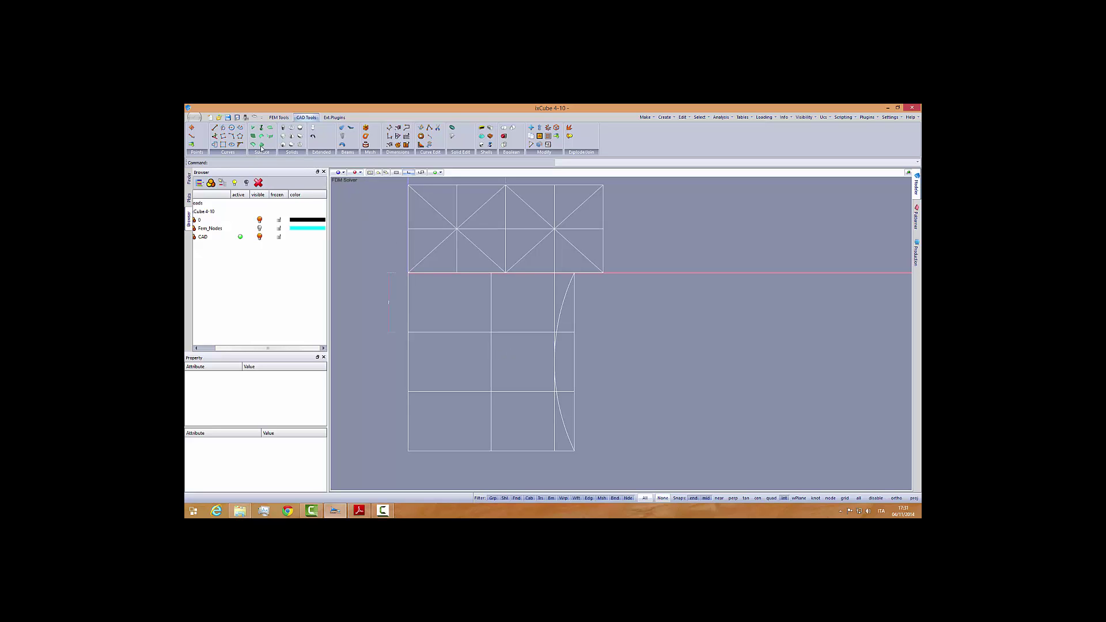
pyautogui.click(215, 130)
pyautogui.click(408, 451)
pyautogui.click(492, 393)
pyautogui.click(574, 451)
pyautogui.click(408, 273)
pyautogui.click(491, 332)
pyautogui.click(574, 275)
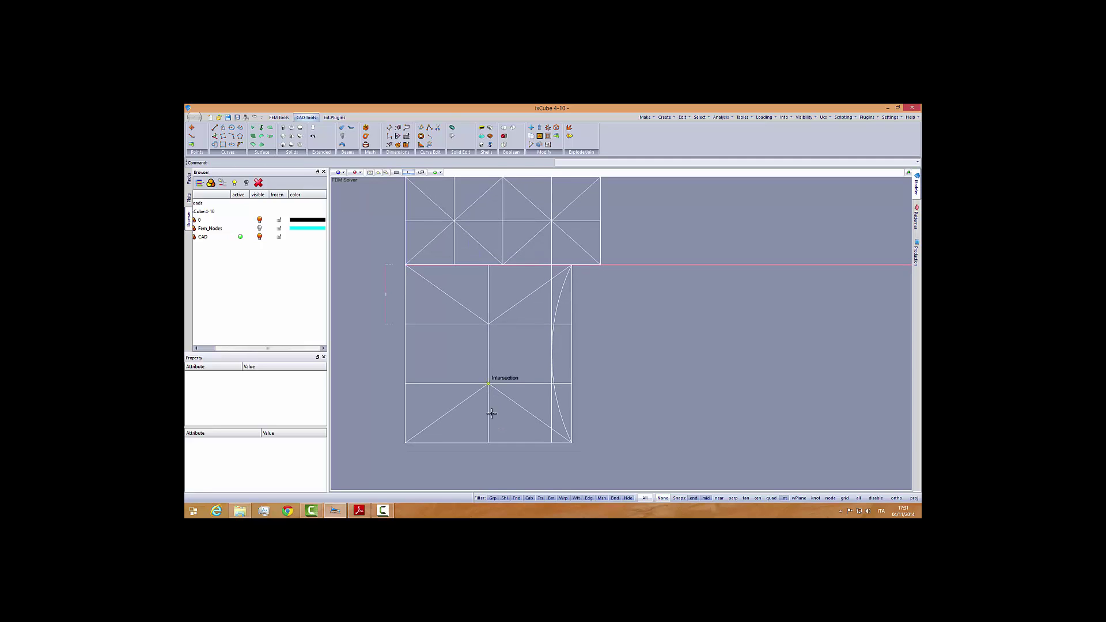
pyautogui.press('Escape')
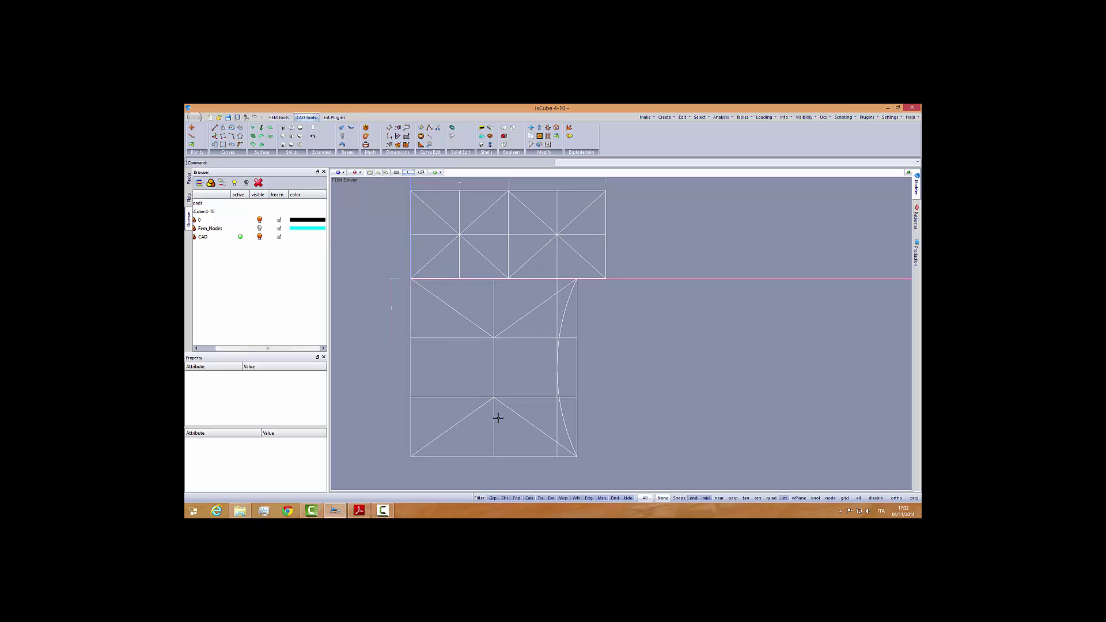
pyautogui.click(360, 511)
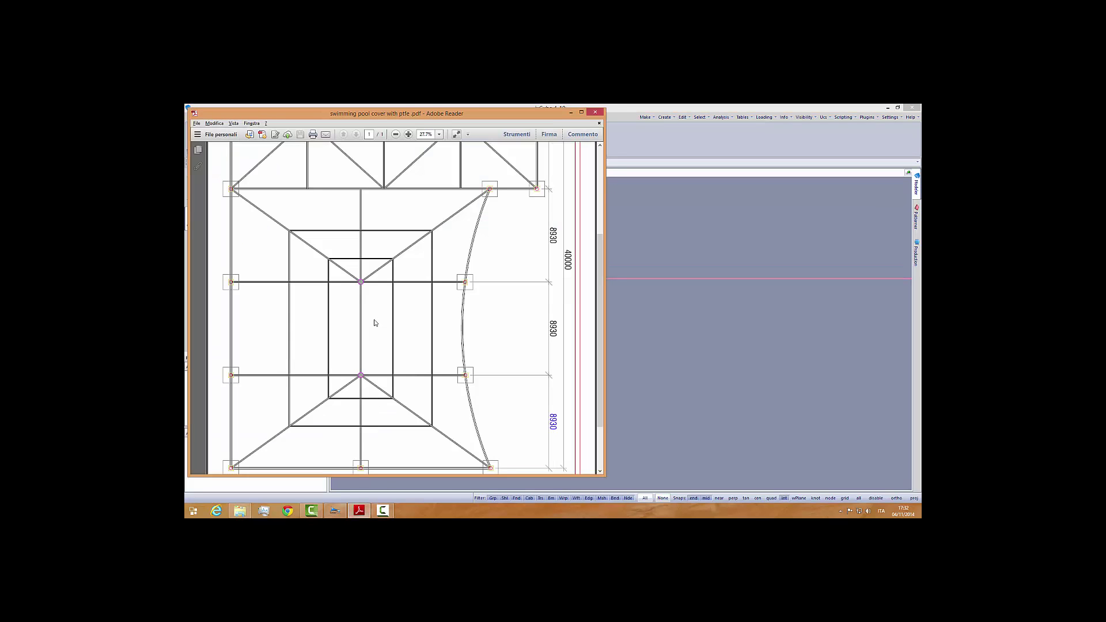
pyautogui.click(614, 361)
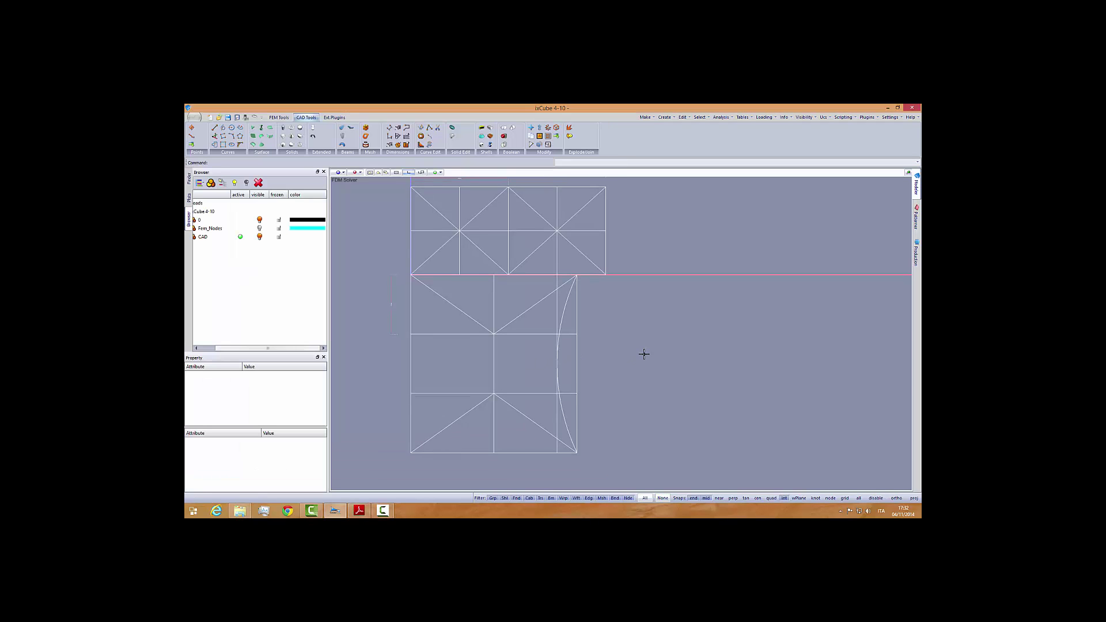
pyautogui.click(360, 511)
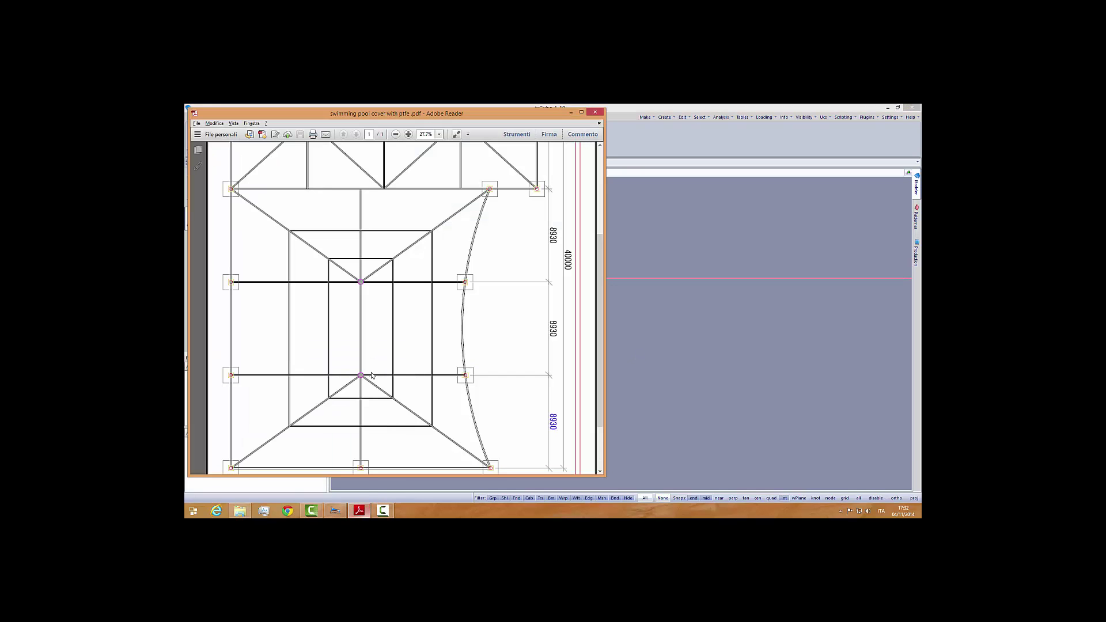
pyautogui.rightClick(340, 333)
pyautogui.click(337, 312)
pyautogui.scroll(2, 357, 257)
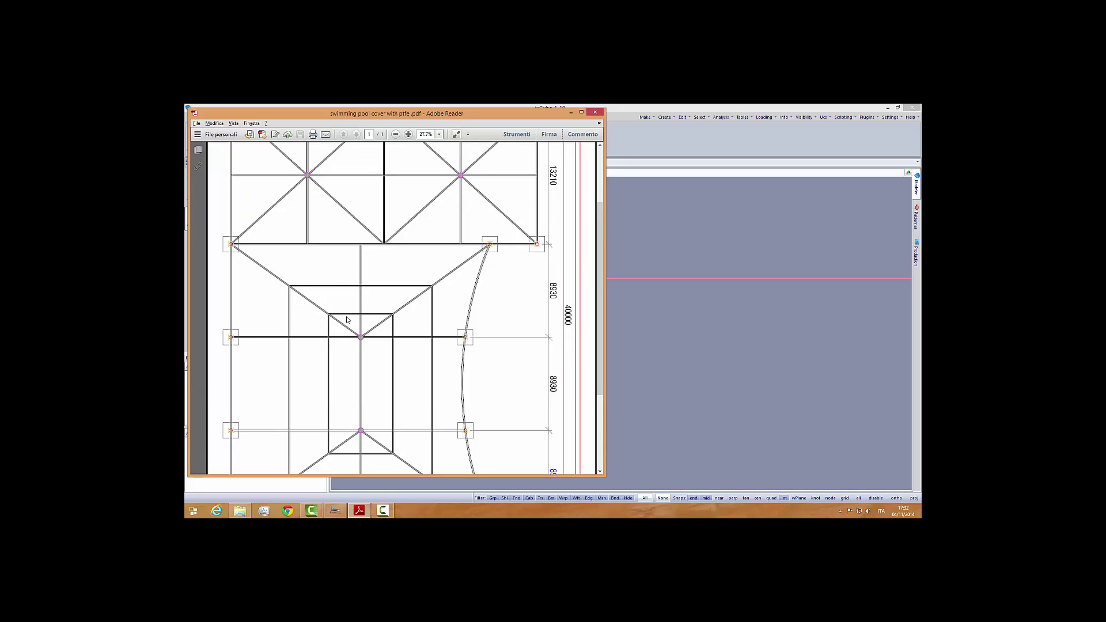
pyautogui.scroll(-1, 662, 351)
pyautogui.click(662, 351)
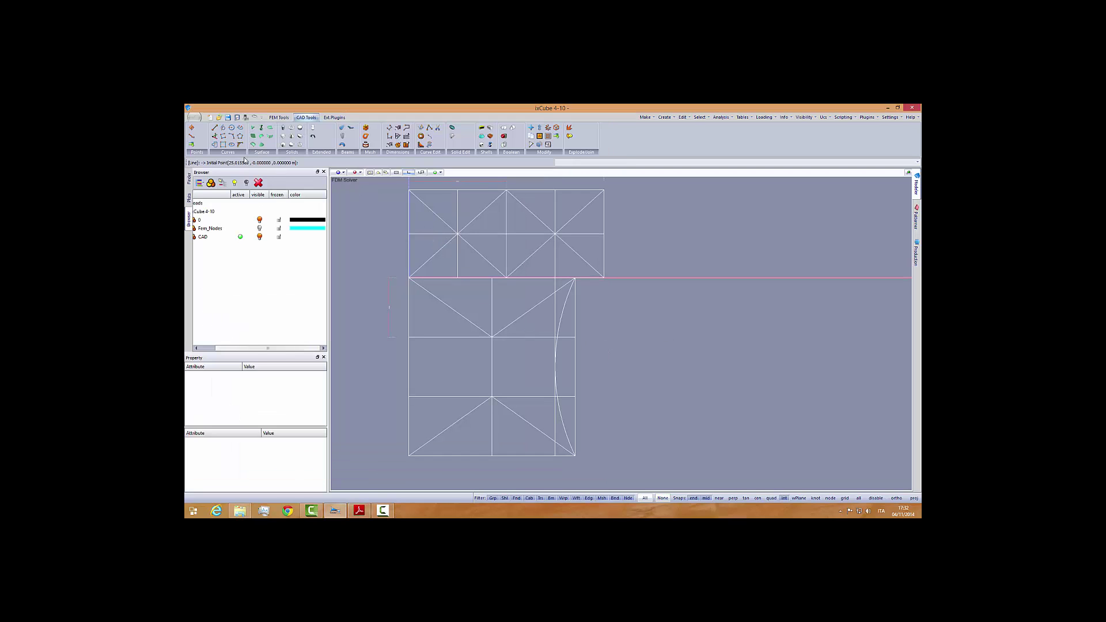
# Draw a construction circle centred on the upper centre-line intersection
pyautogui.click(233, 130)
pyautogui.press('Return')
pyautogui.click(492, 337)
pyautogui.click(512, 337)
pyautogui.scroll(1, 474, 351)
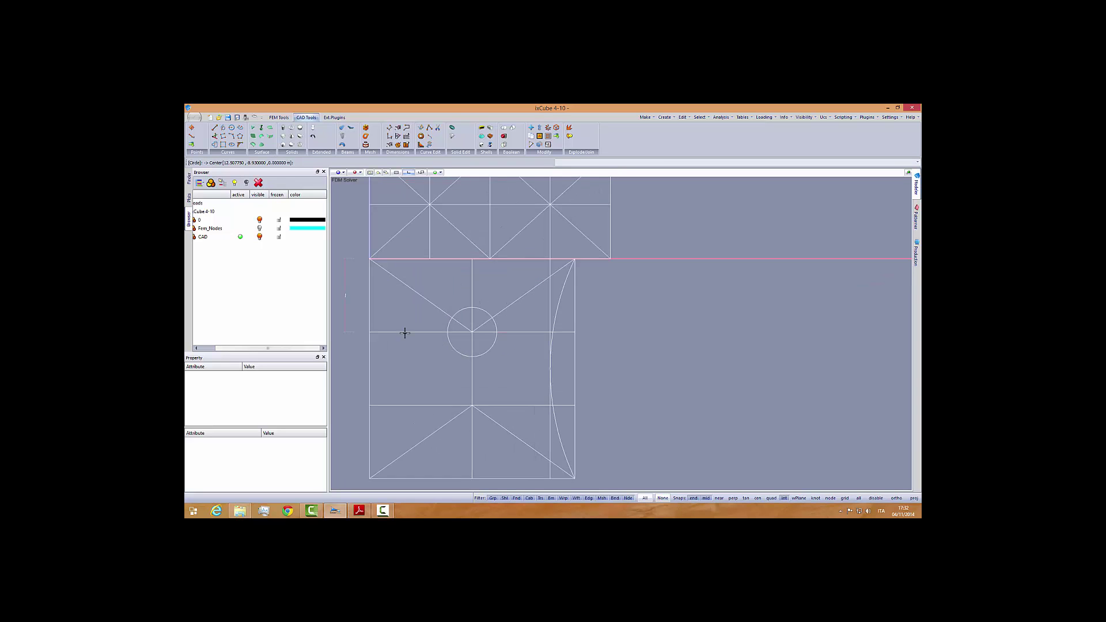
# Draw a vertical line and a crossbar from the circle intersections, then delete the circle
pyautogui.click(215, 128)
pyautogui.scroll(1, 477, 326)
pyautogui.scroll(1, 489, 320)
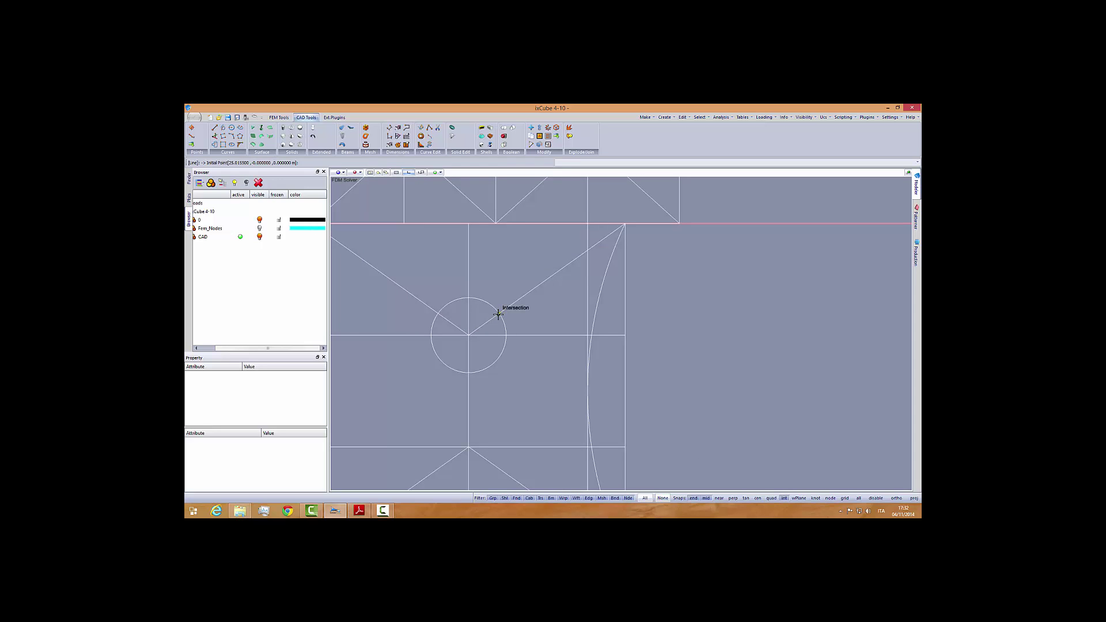
pyautogui.click(498, 314)
pyautogui.scroll(-1, 506, 321)
pyautogui.press('Escape')
pyautogui.click(461, 317)
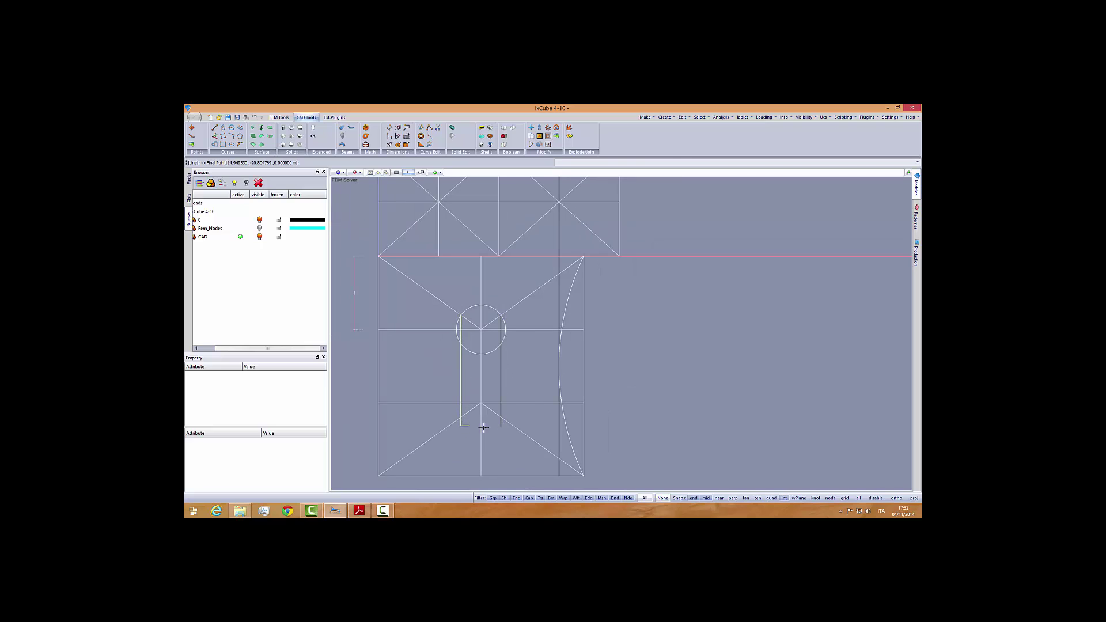
pyautogui.click(484, 427)
pyautogui.scroll(1, 473, 317)
pyautogui.click(457, 315)
pyautogui.click(525, 318)
pyautogui.press('Escape')
pyautogui.click(499, 309)
pyautogui.press('Delete')
pyautogui.scroll(-1, 509, 341)
pyautogui.scroll(-1, 482, 340)
pyautogui.scroll(2, 477, 370)
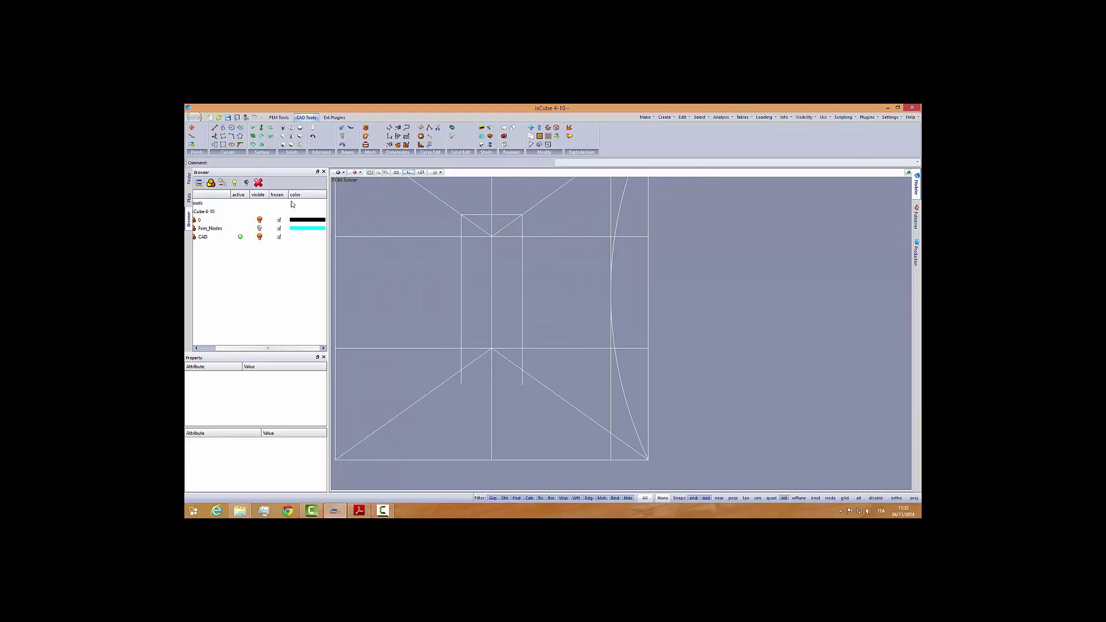
# Draw a horizontal line segment from the left intersection across to the right
pyautogui.click(215, 127)
pyautogui.scroll(1, 444, 360)
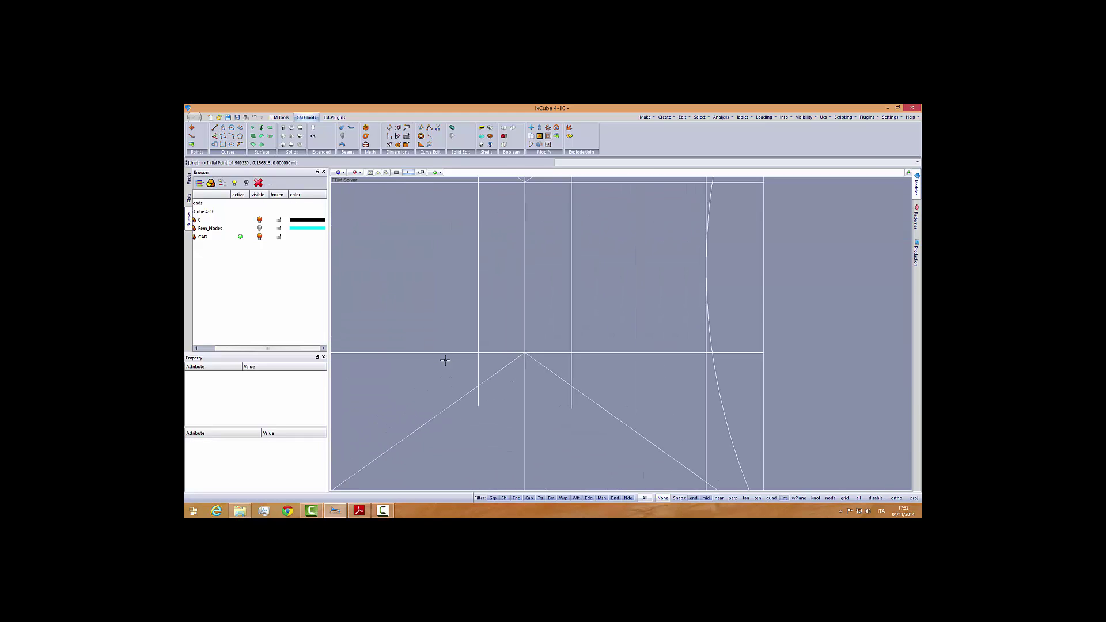
pyautogui.click(478, 387)
pyautogui.click(571, 386)
# Trim the vertical line below the horizontal edge, using window-selected cutting lines
pyautogui.click(430, 136)
pyautogui.scroll(1, 502, 372)
pyautogui.moveTo(629, 354); pyautogui.dragTo(452, 334)
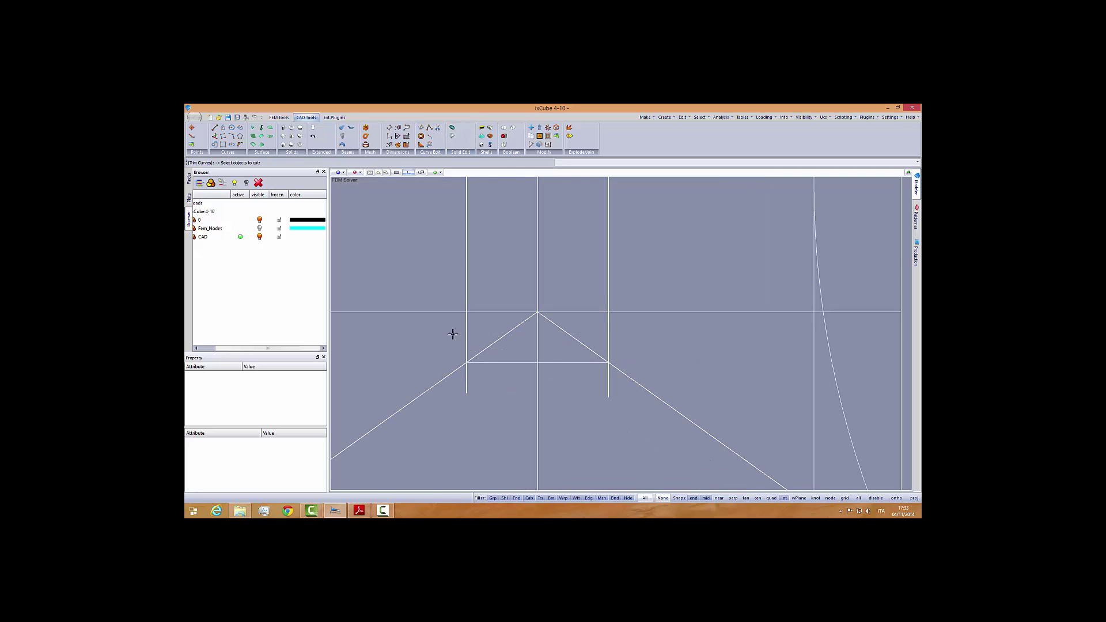
pyautogui.click(467, 377)
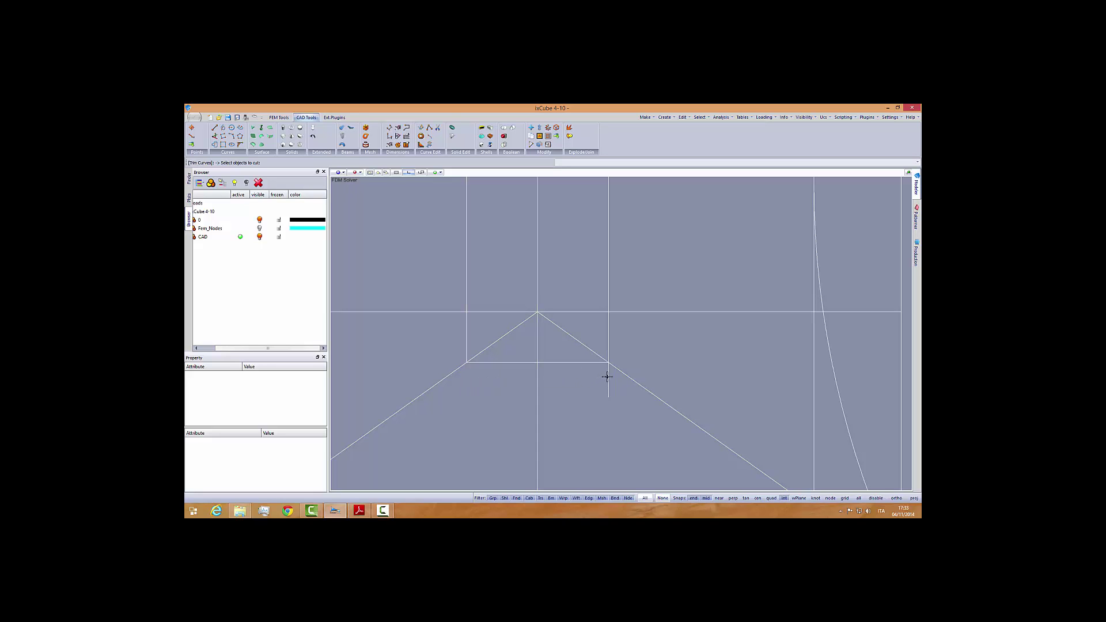
pyautogui.scroll(-3, 544, 389)
pyautogui.scroll(-1, 501, 402)
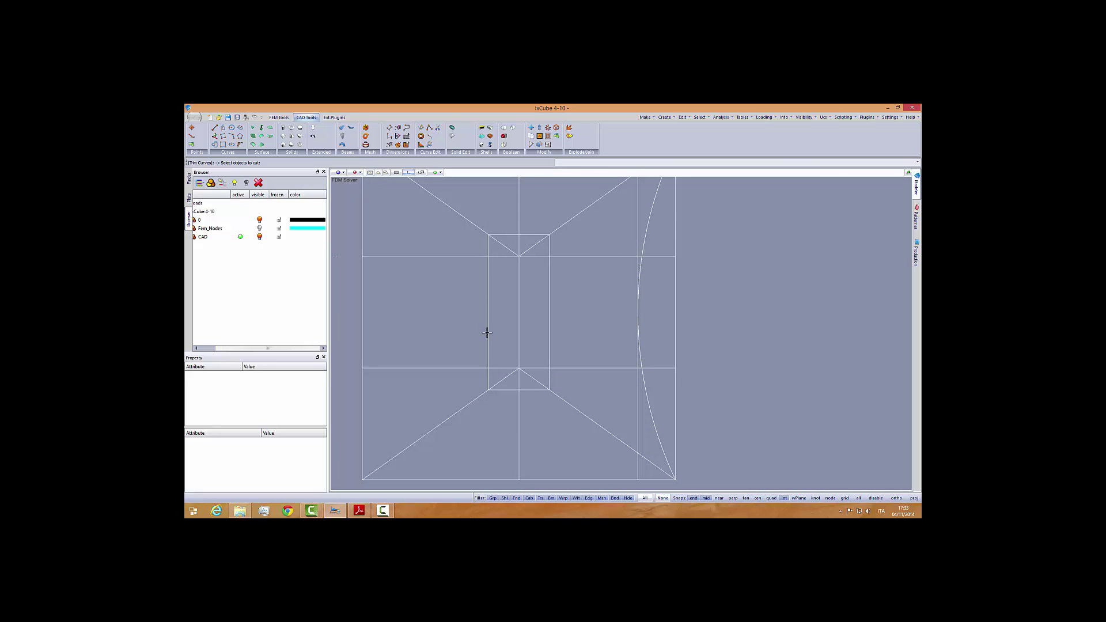
pyautogui.press('Escape')
# Join the narrow central rectangle's edges into one object, then recheck the PDF
pyautogui.click(570, 138)
pyautogui.click(489, 286)
pyautogui.click(551, 304)
pyautogui.press('Return')
pyautogui.press('Return')
pyautogui.click(548, 291)
pyautogui.press('Escape')
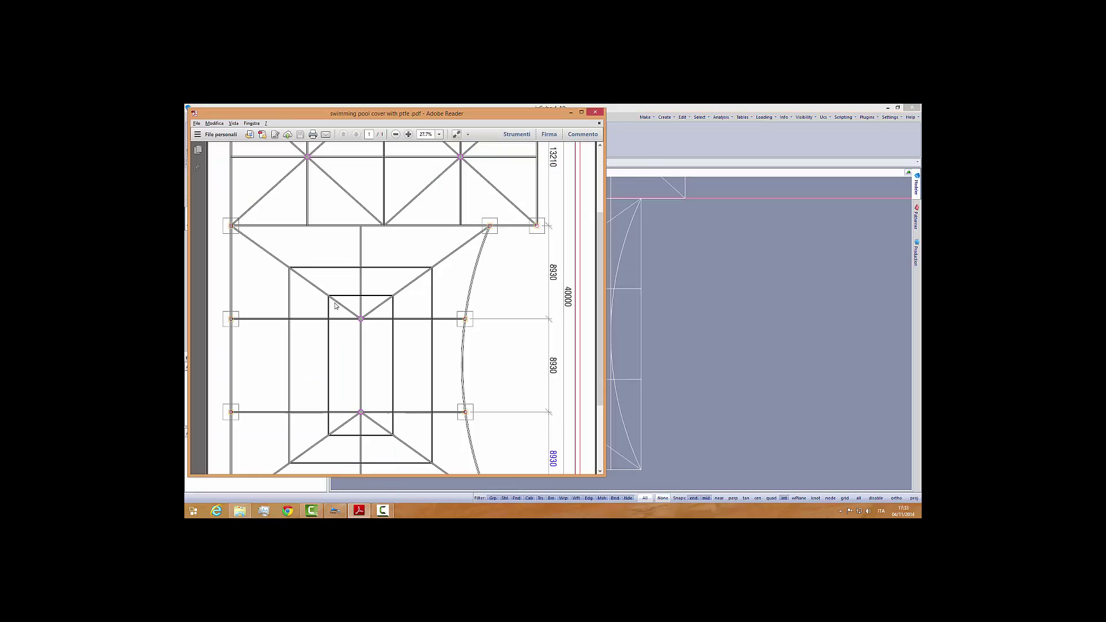
pyautogui.hotkey('alt', 'Tab')
pyautogui.click(667, 366)
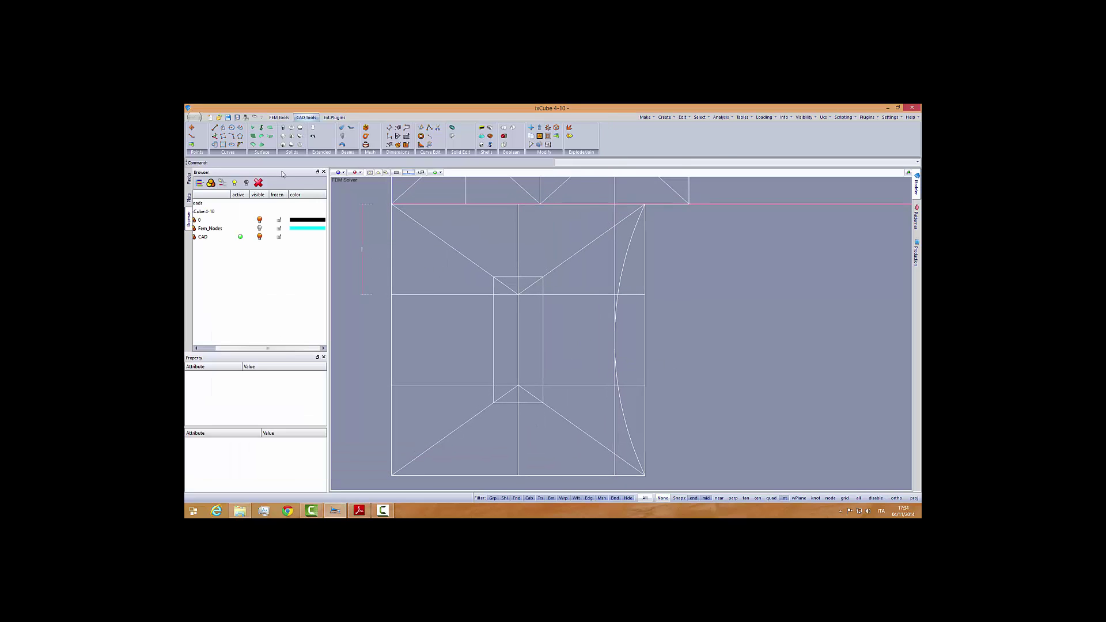
# Draw two construction circles at the midpoint intersection and delete the smaller one
pyautogui.click(232, 127)
pyautogui.click(517, 295)
pyautogui.press('Return')
pyautogui.click(517, 295)
pyautogui.press('Return')
pyautogui.click(470, 278)
pyautogui.press('Escape')
pyautogui.click(469, 279)
pyautogui.press('Delete')
# Draw the larger rectangle's lines to the circle-diagonal intersections, then delete the circle
pyautogui.click(215, 127)
pyautogui.scroll(1, 475, 259)
pyautogui.click(465, 260)
pyautogui.click(591, 259)
pyautogui.click(468, 259)
pyautogui.scroll(-1, 474, 254)
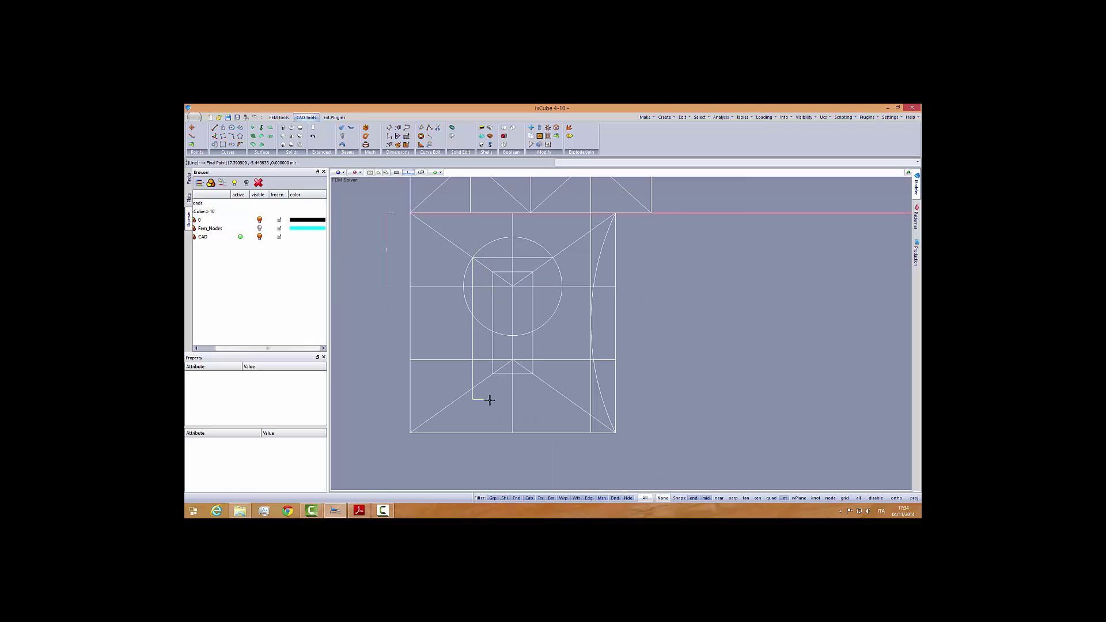
pyautogui.click(551, 258)
pyautogui.scroll(1, 553, 255)
pyautogui.scroll(-1, 551, 253)
pyautogui.press('Escape')
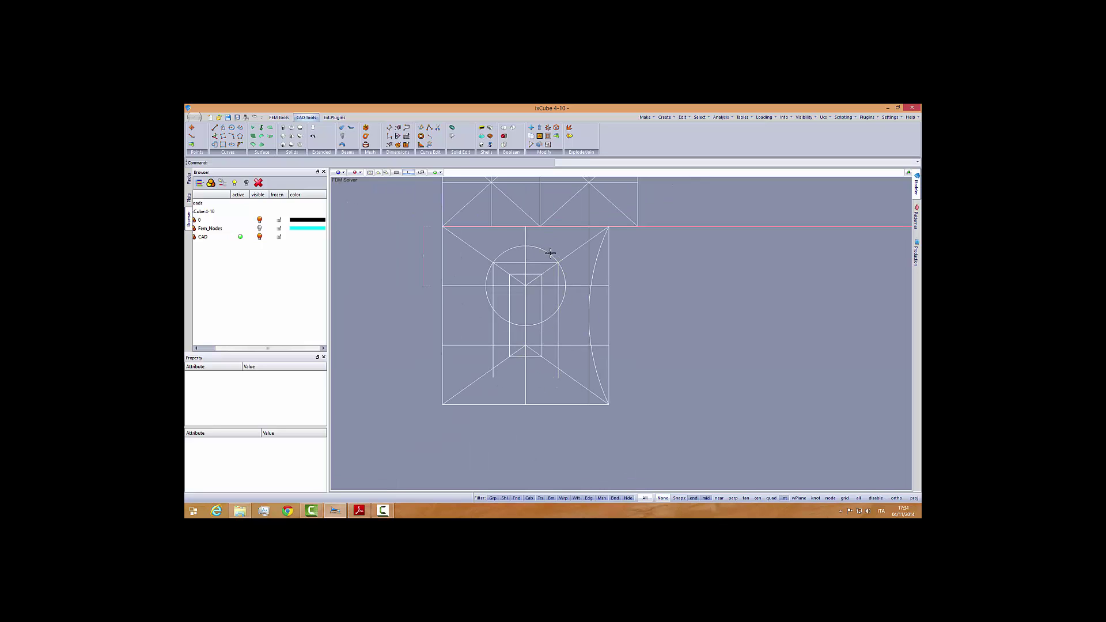
pyautogui.click(545, 250)
pyautogui.press('Delete')
pyautogui.scroll(2, 507, 362)
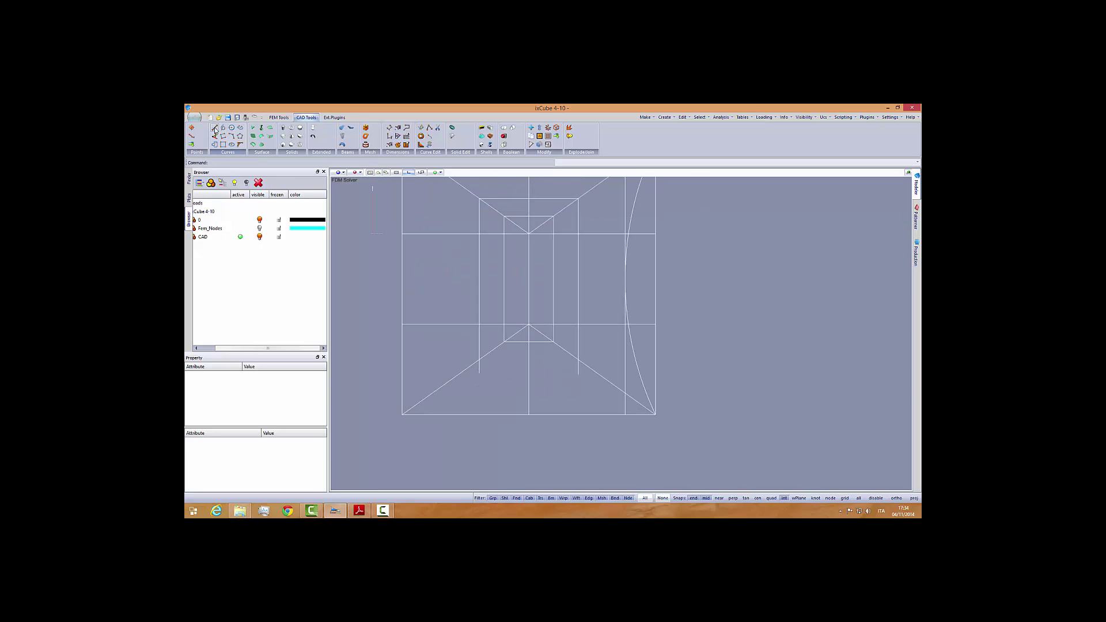
# Draw a horizontal line from the left diagonal to the right diagonal
pyautogui.click(216, 128)
pyautogui.click(480, 361)
pyautogui.click(578, 360)
pyautogui.press('Escape')
pyautogui.moveTo(543, 384); pyautogui.dragTo(546, 392, button='middle')
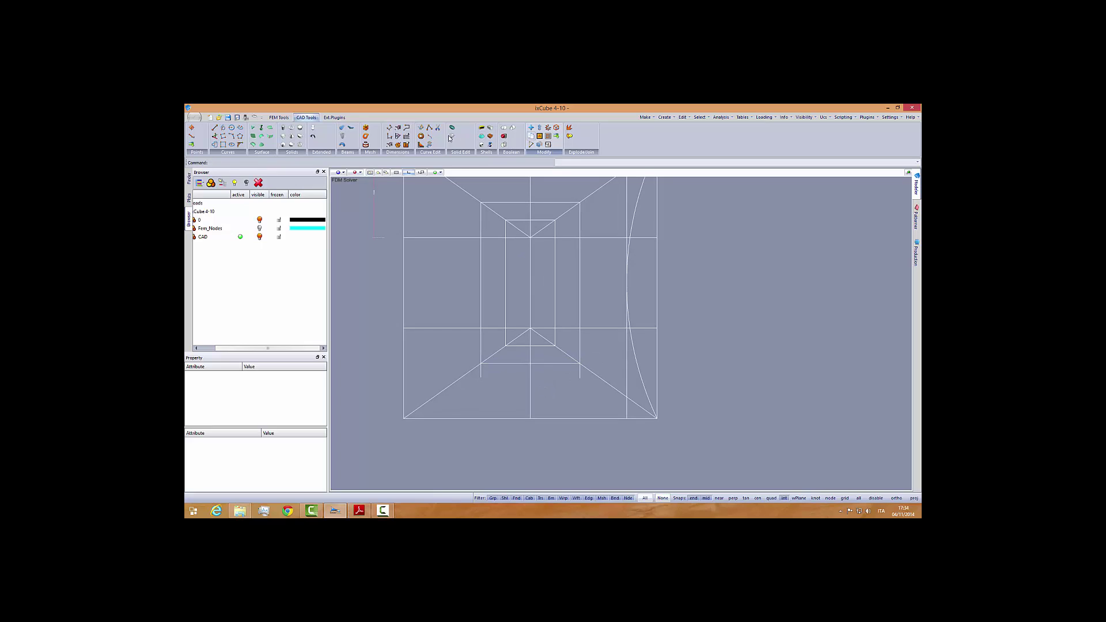
# Trim the vertical line ends below the new horizontal line
pyautogui.click(430, 136)
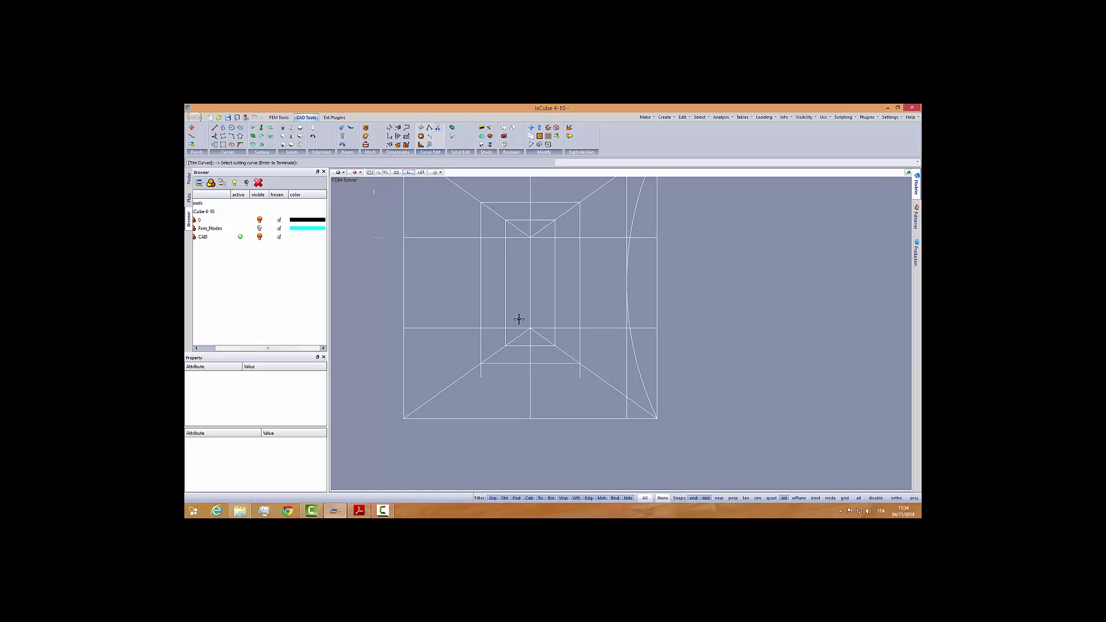
pyautogui.click(468, 347)
pyautogui.click(481, 372)
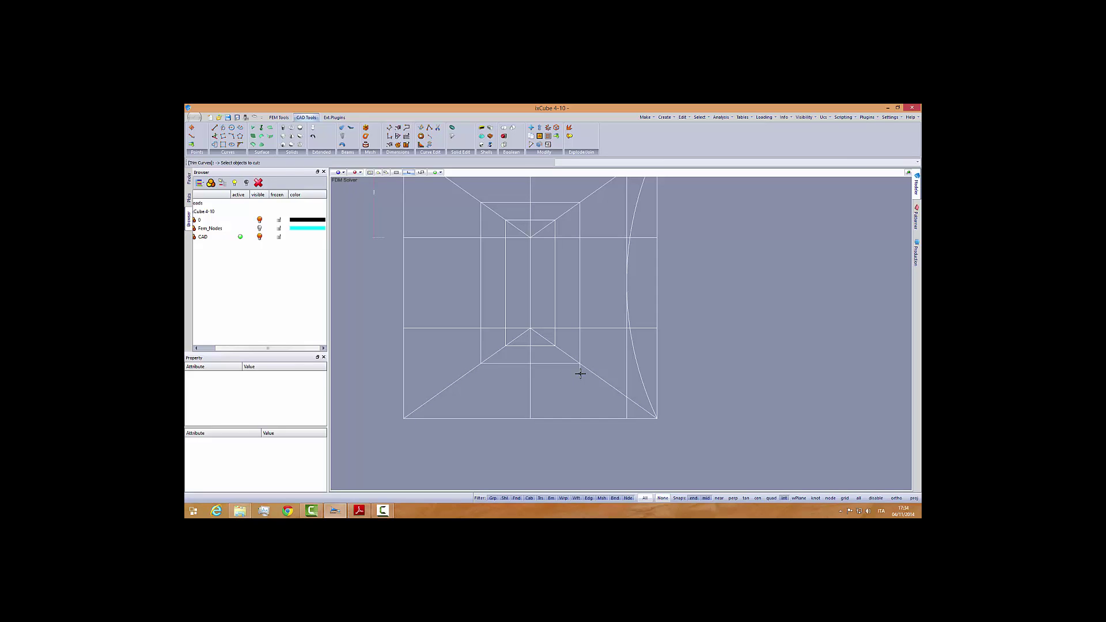
pyautogui.scroll(2, 580, 372)
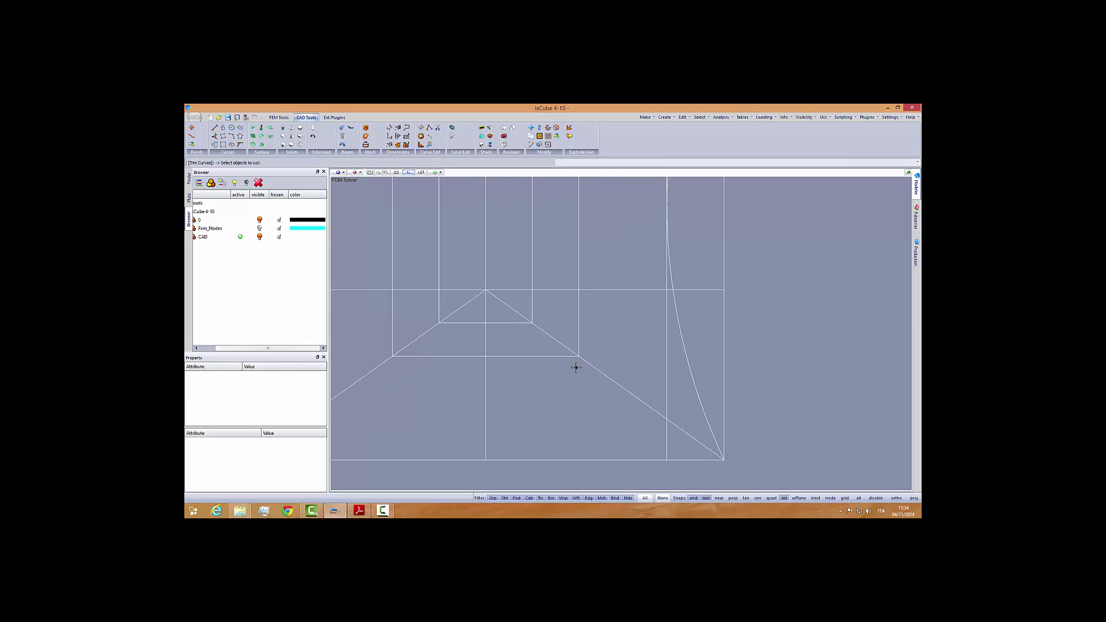
pyautogui.press('Escape')
pyautogui.scroll(-3, 549, 377)
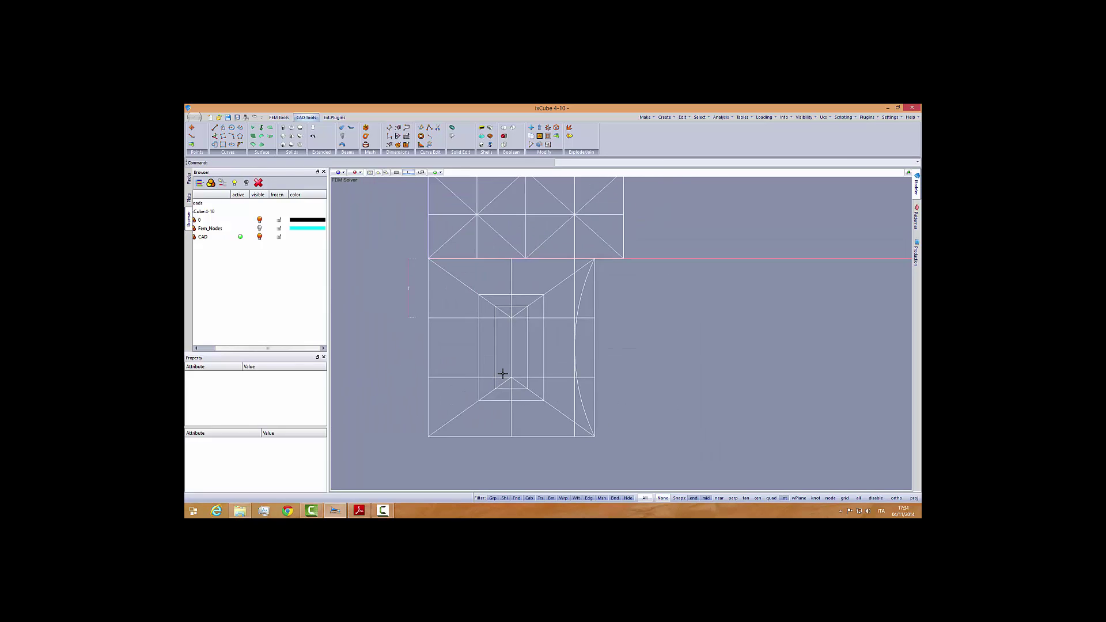
# Trim the vertical line above the arc, using the right-edge curves as cutting edges
pyautogui.moveTo(528, 366); pyautogui.dragTo(524, 353, button='middle')
pyautogui.scroll(-1, 550, 353)
pyautogui.scroll(1, 524, 352)
pyautogui.click(430, 136)
pyautogui.moveTo(553, 427); pyautogui.dragTo(500, 292)
pyautogui.press('Return')
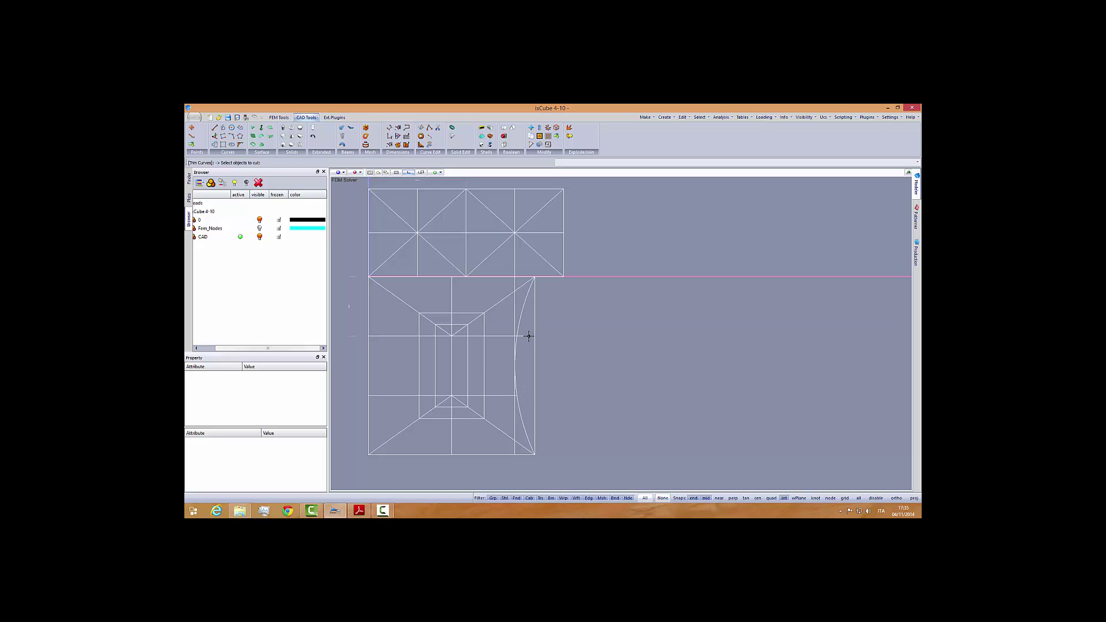
pyautogui.scroll(2, 525, 334)
pyautogui.scroll(2, 545, 329)
pyautogui.press('Return')
pyautogui.click(543, 342)
pyautogui.press('Return')
pyautogui.scroll(-2, 536, 329)
# Delete the short vertical line below the arc and bring up the PDF
pyautogui.click(542, 396)
pyautogui.press('Delete')
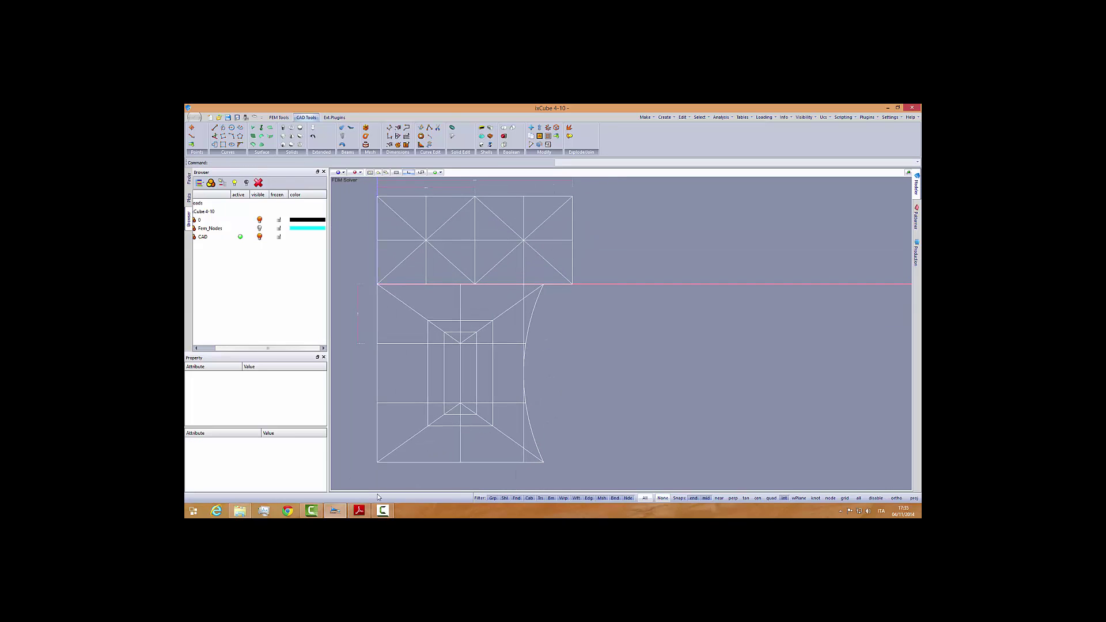
pyautogui.click(363, 511)
# Delete the stray vertical line beside the arc, leaving the curved edge to bound the bays, then recheck the PDF
pyautogui.hotkey('alt', 'Tab')
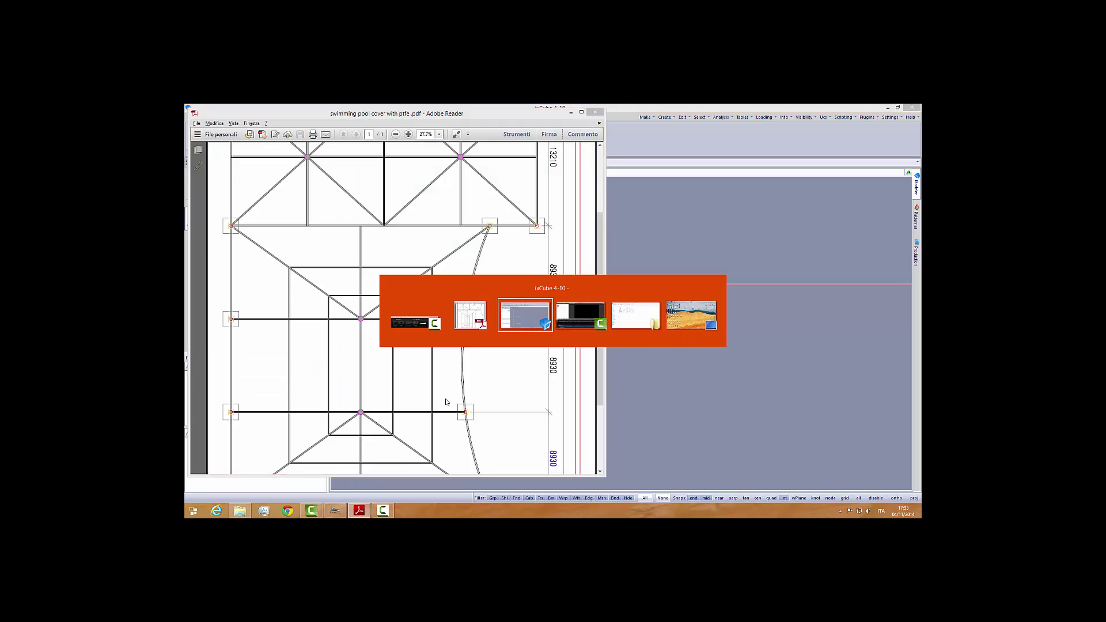
pyautogui.click(524, 317)
pyautogui.press('Delete')
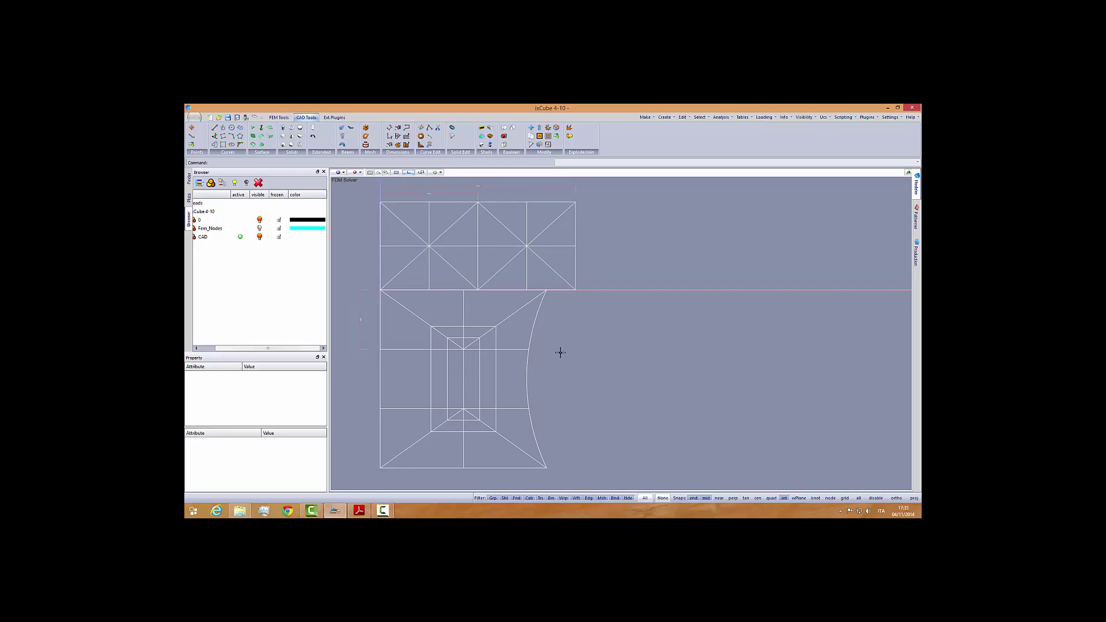
pyautogui.click(359, 510)
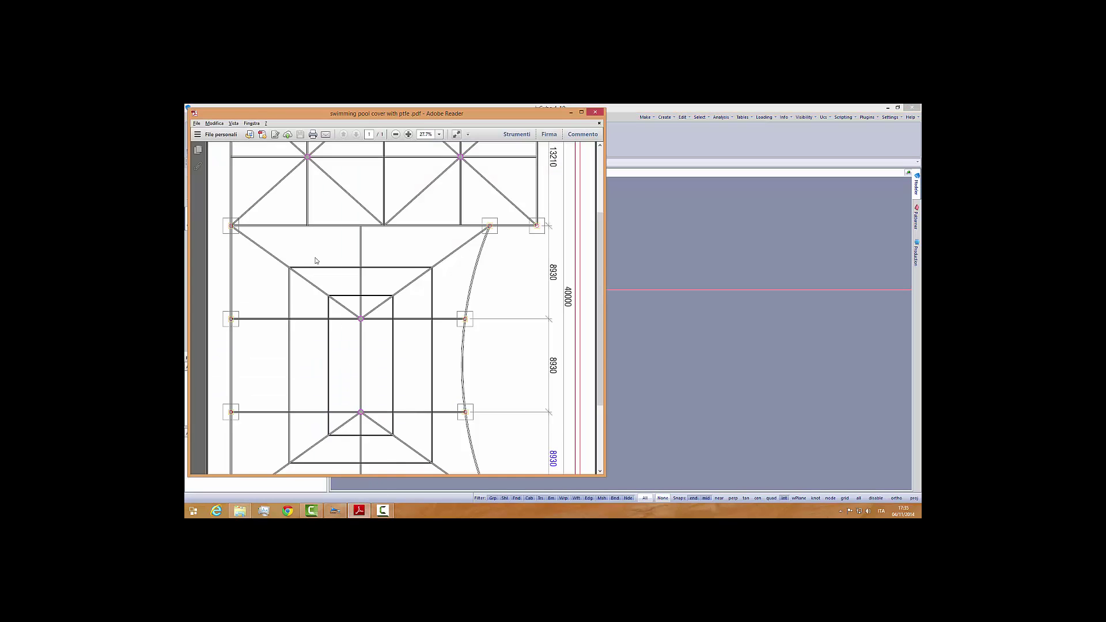
pyautogui.scroll(-1, 341, 258)
pyautogui.scroll(-1, 341, 257)
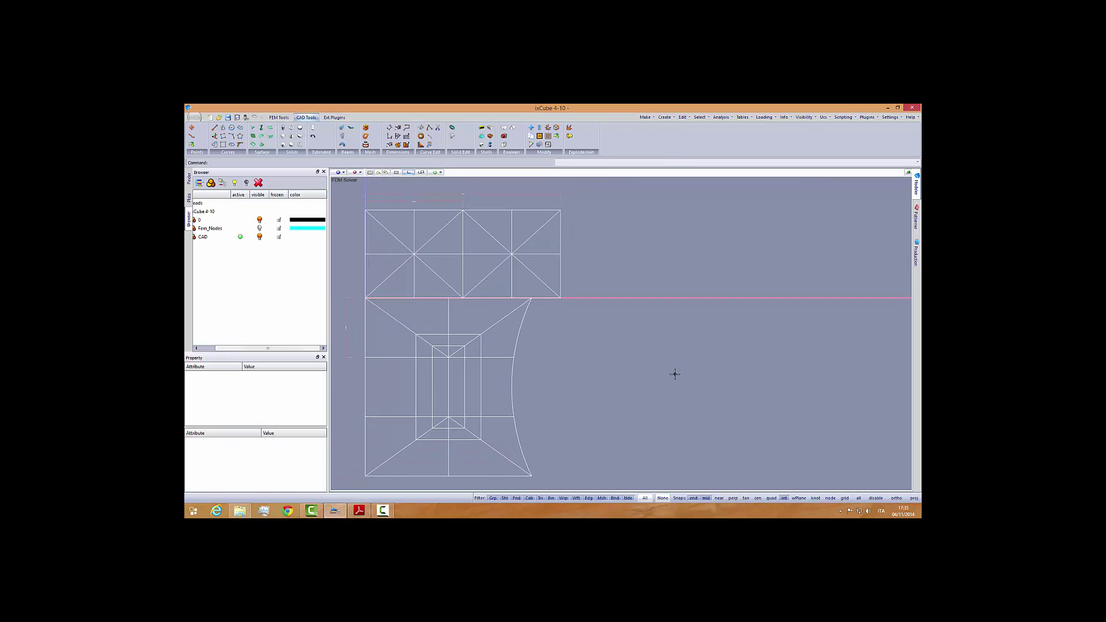